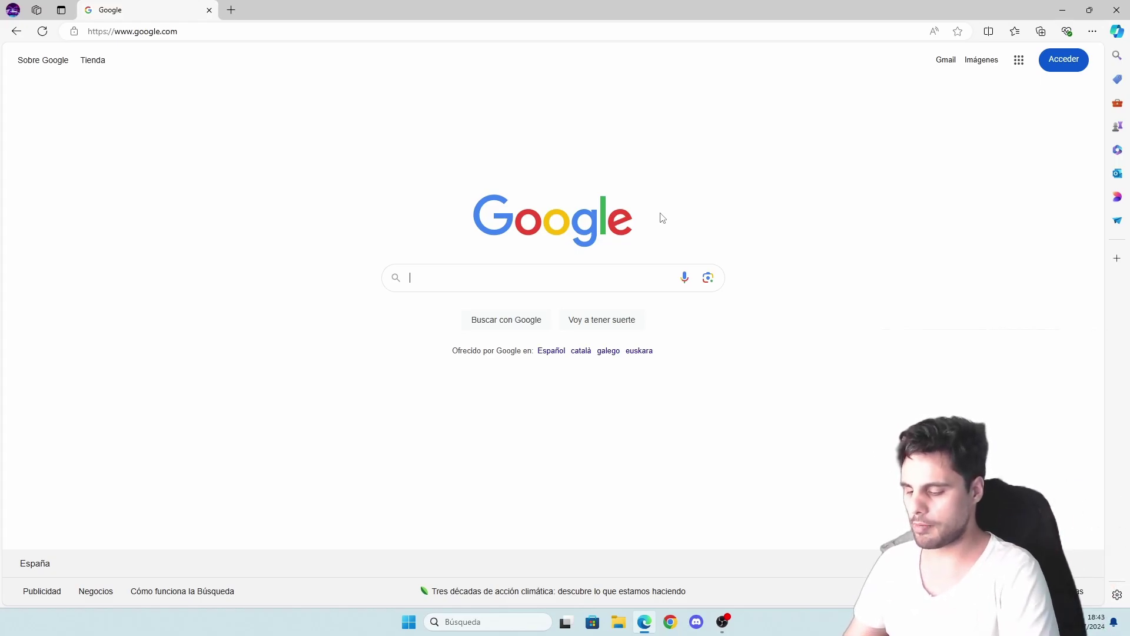
- Search Google for 'xampp' and open the Apache Friends XAMPP Installers and Downloads page
type("x")
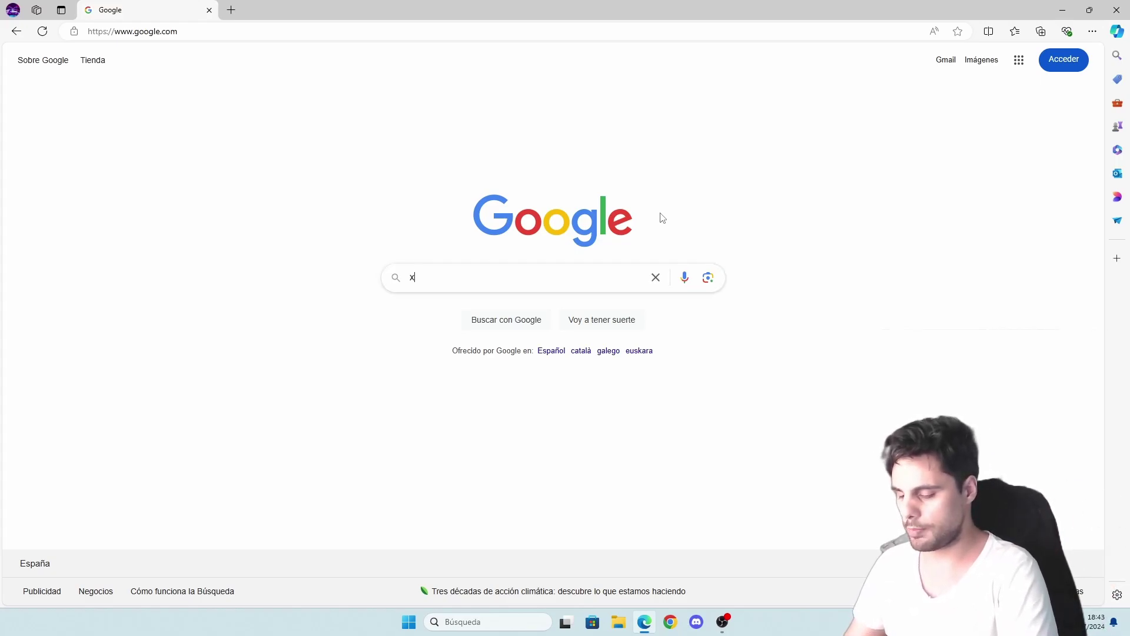
type("ampp")
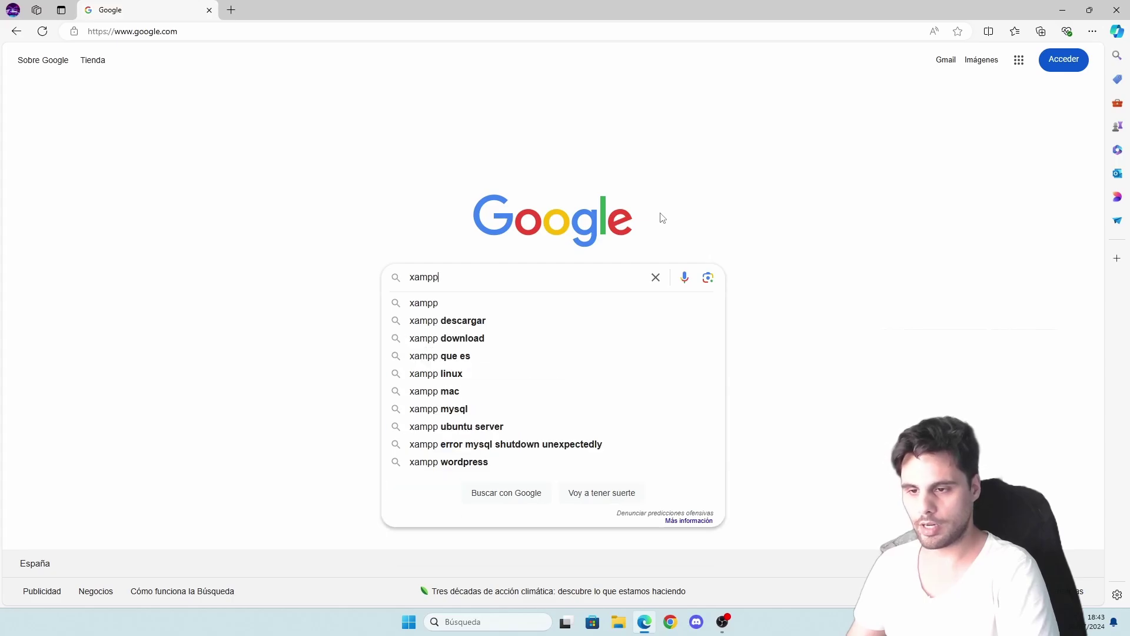
key("Return")
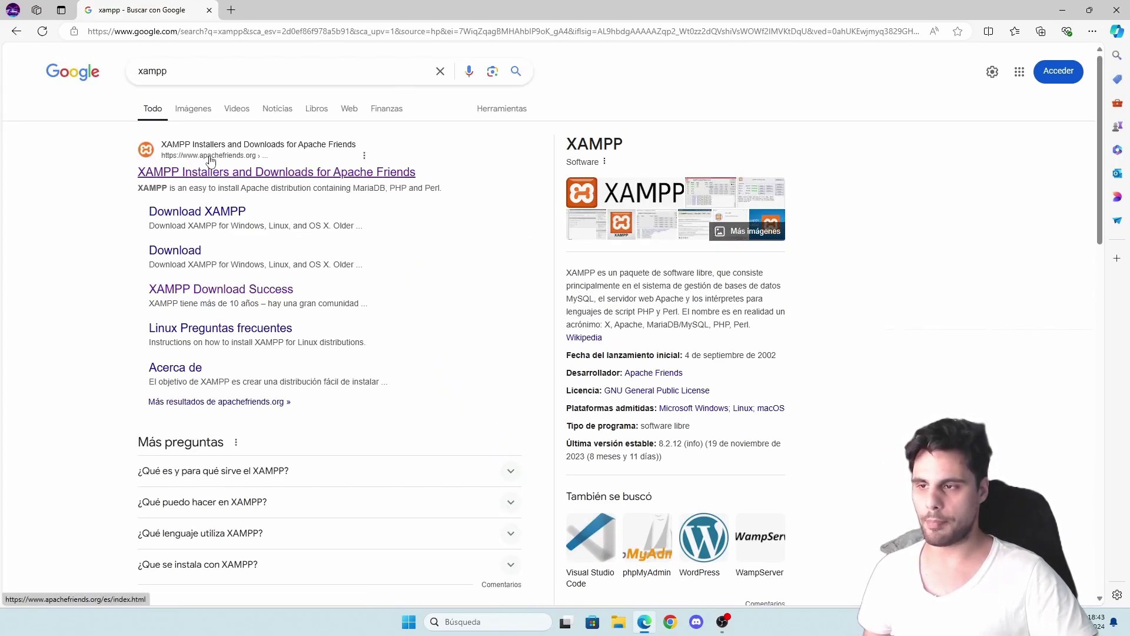
left_click(275, 171)
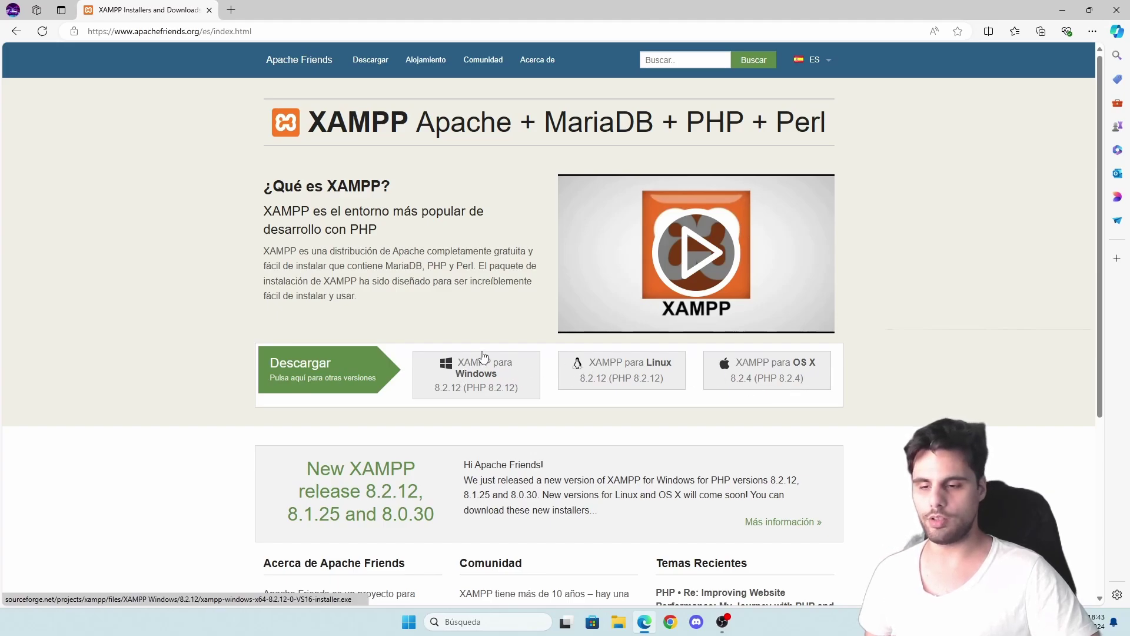
- Download the latest XAMPP 8.2.12 Windows installer from SourceForge, declining cookies, and run it
left_click(483, 374)
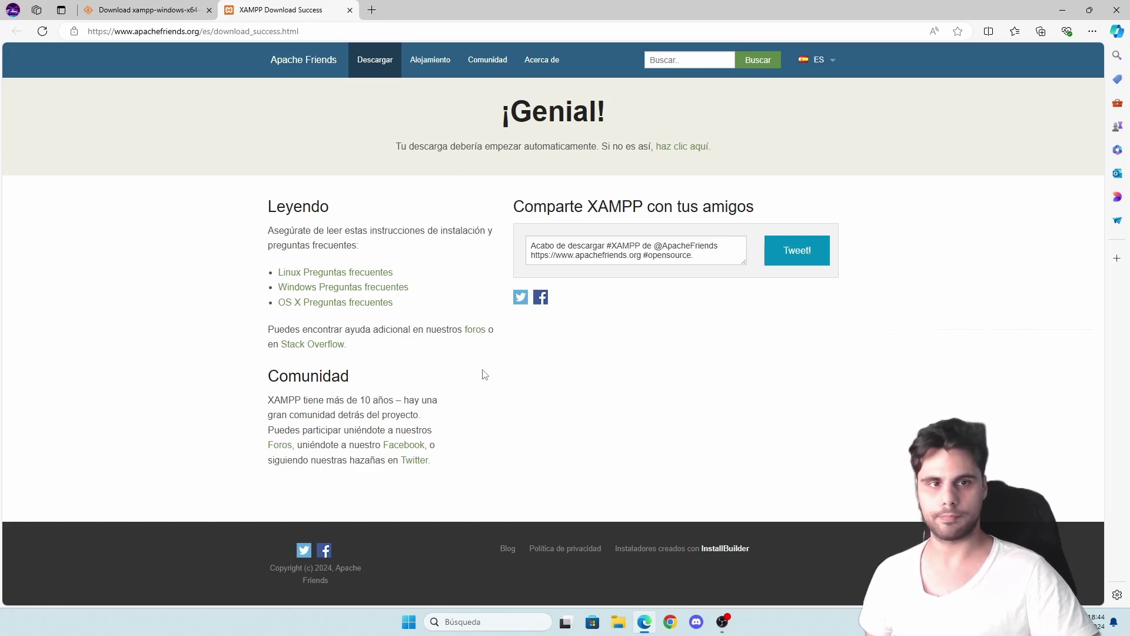
left_click_drag(391, 148, 598, 150)
left_click(673, 147)
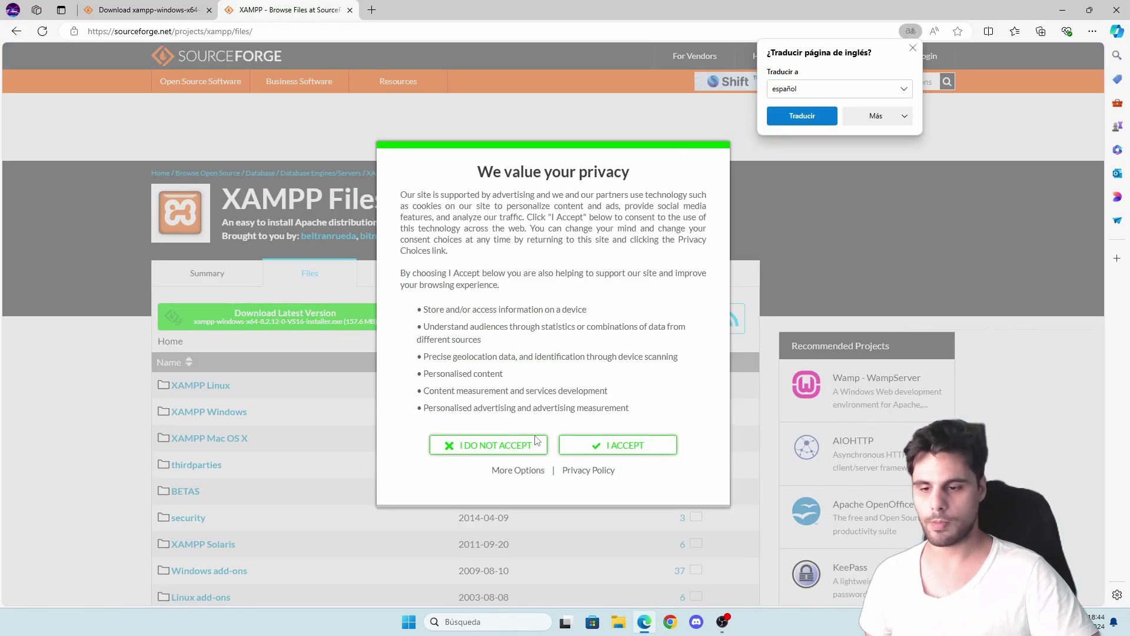
left_click(533, 444)
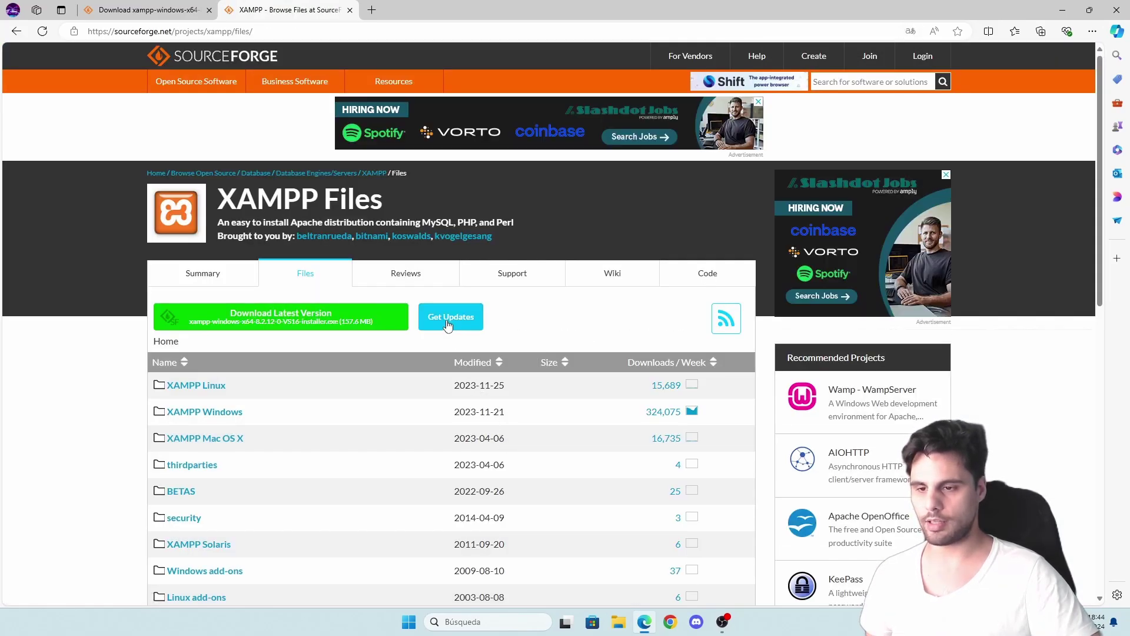
left_click(281, 316)
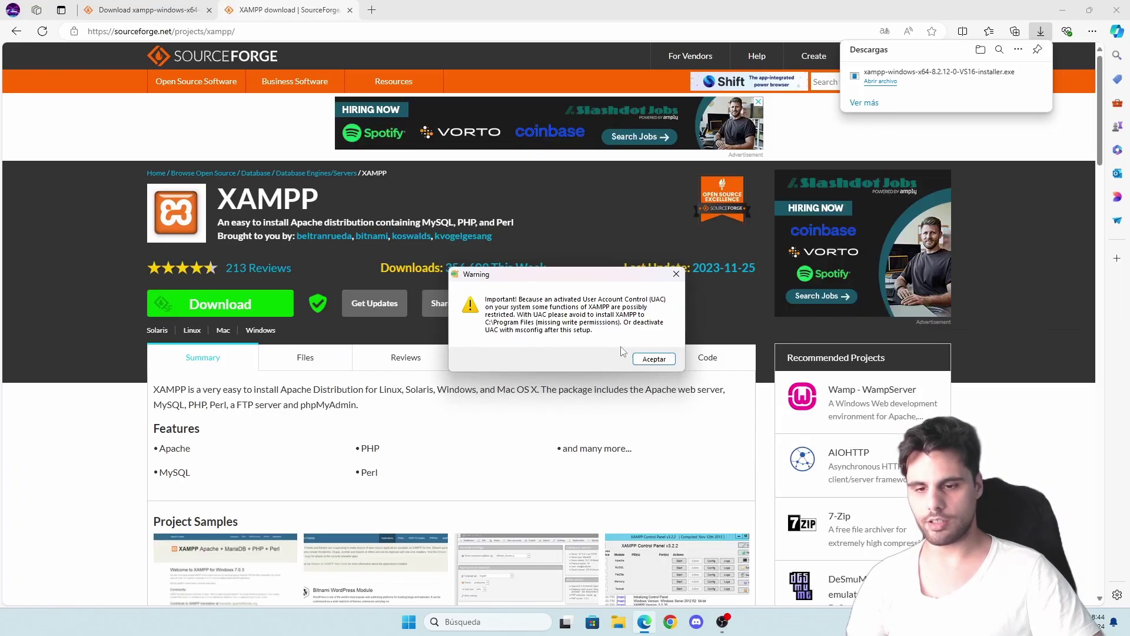
- Install XAMPP with the default components into C:\xampp, using English as the language
left_click(651, 360)
left_click(627, 424)
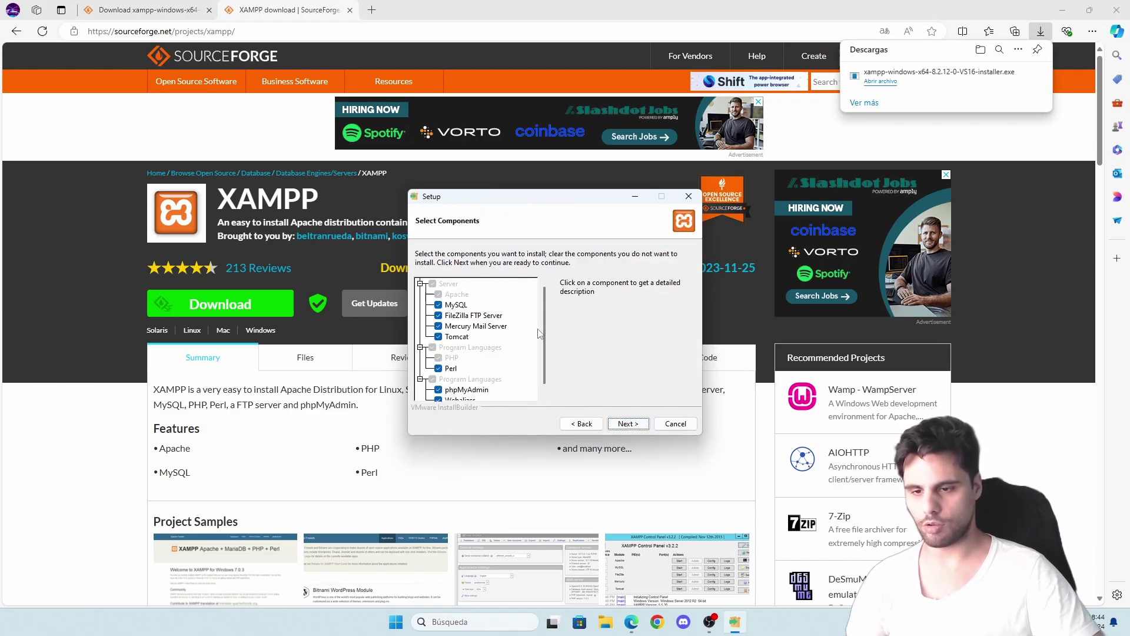
scroll(545, 335, "down", 1)
left_click(628, 424)
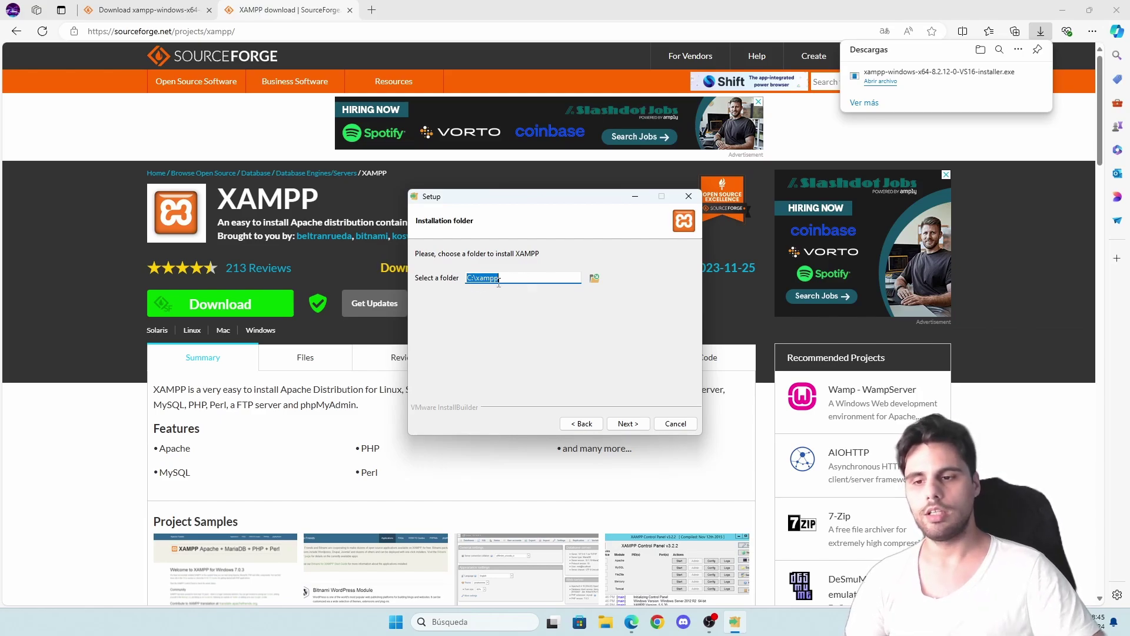
left_click(628, 424)
left_click(549, 280)
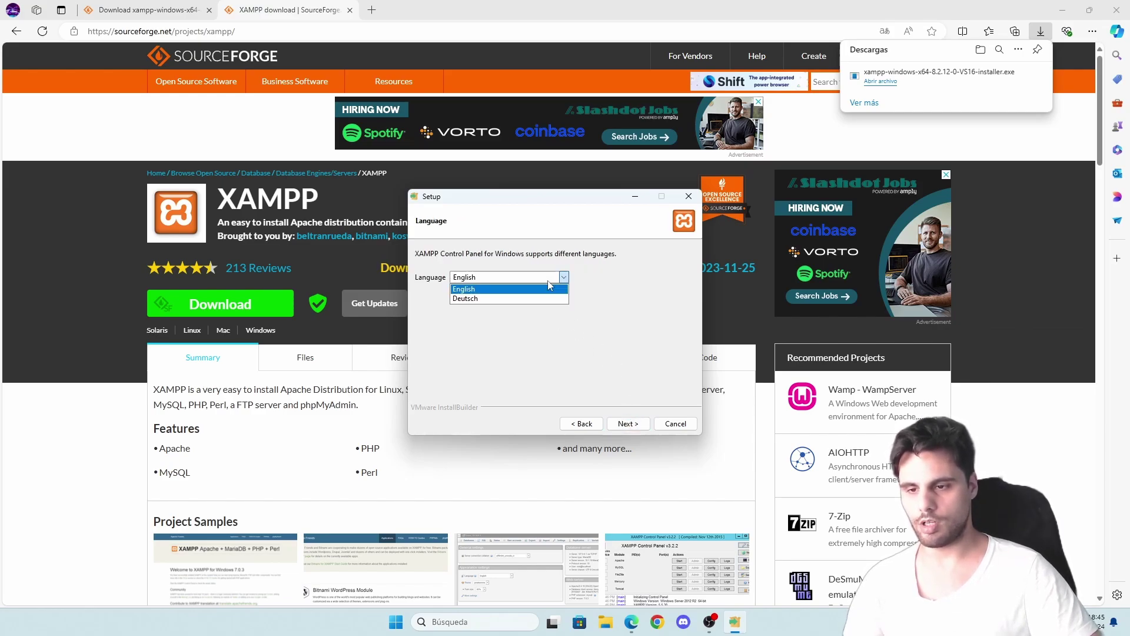
left_click(548, 287)
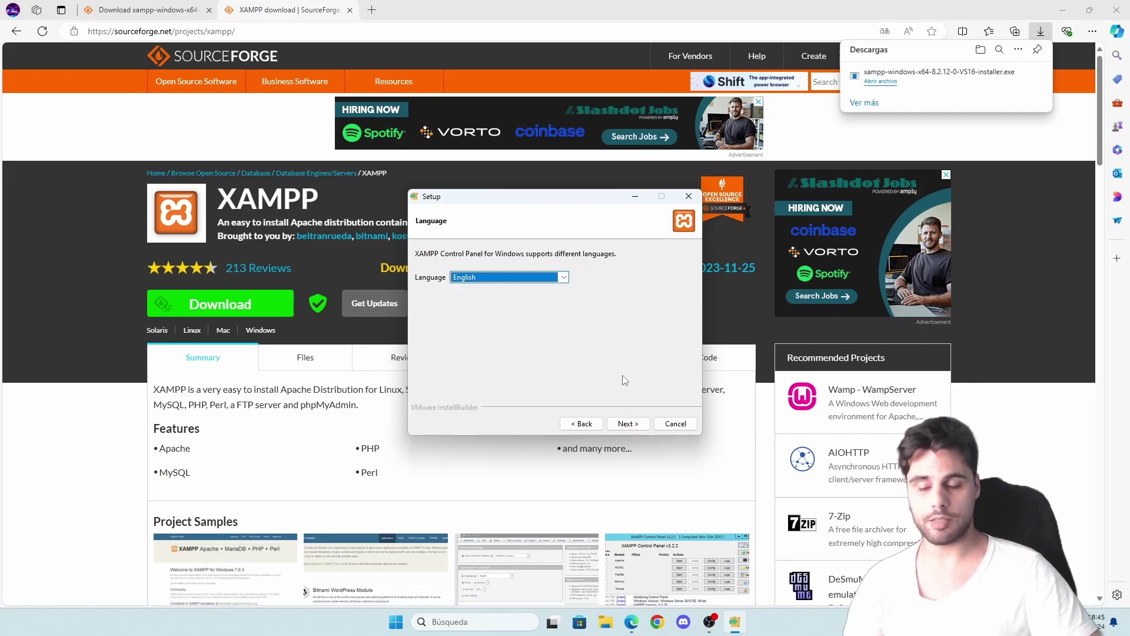
left_click(628, 424)
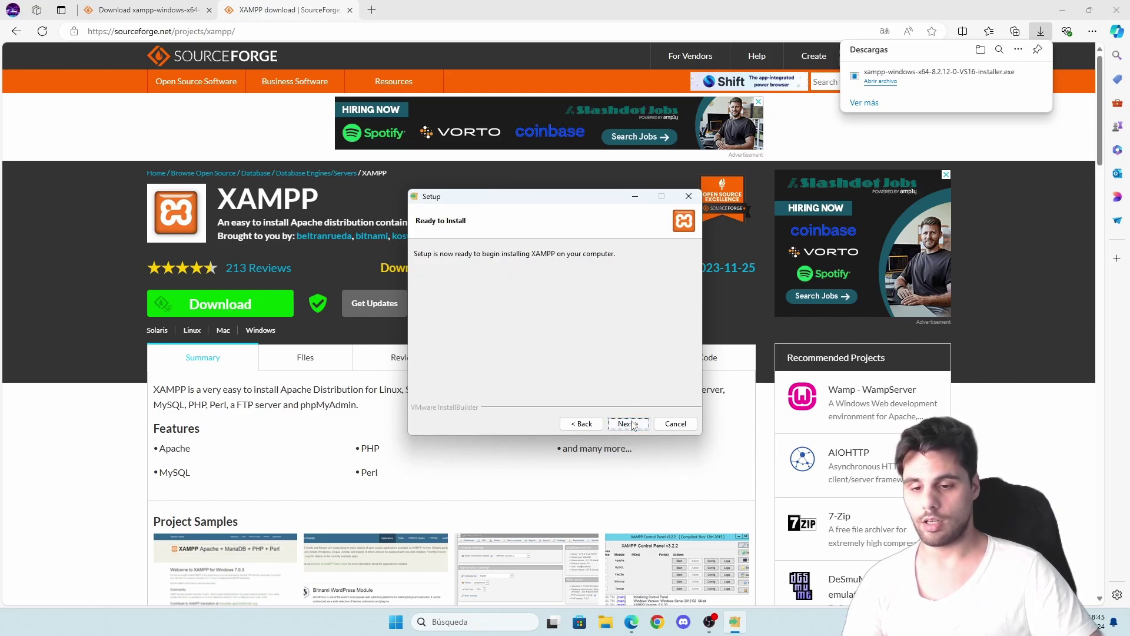
left_click(632, 424)
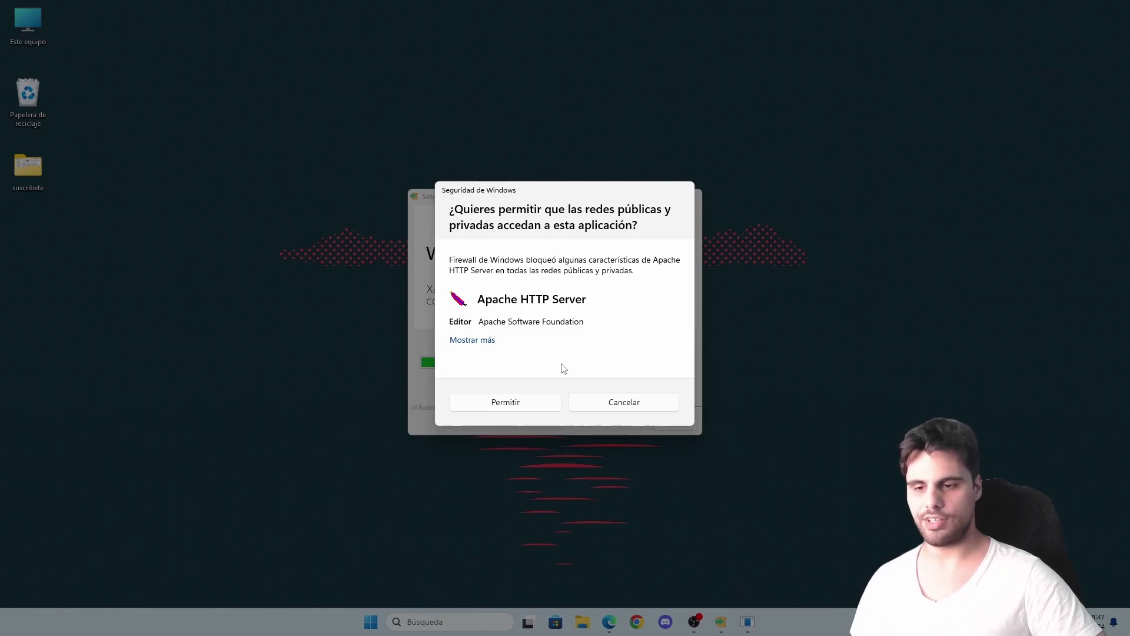
- Allow Apache HTTP Server through the firewall and finish setup with 'start the Control Panel now' unticked
left_click(524, 405)
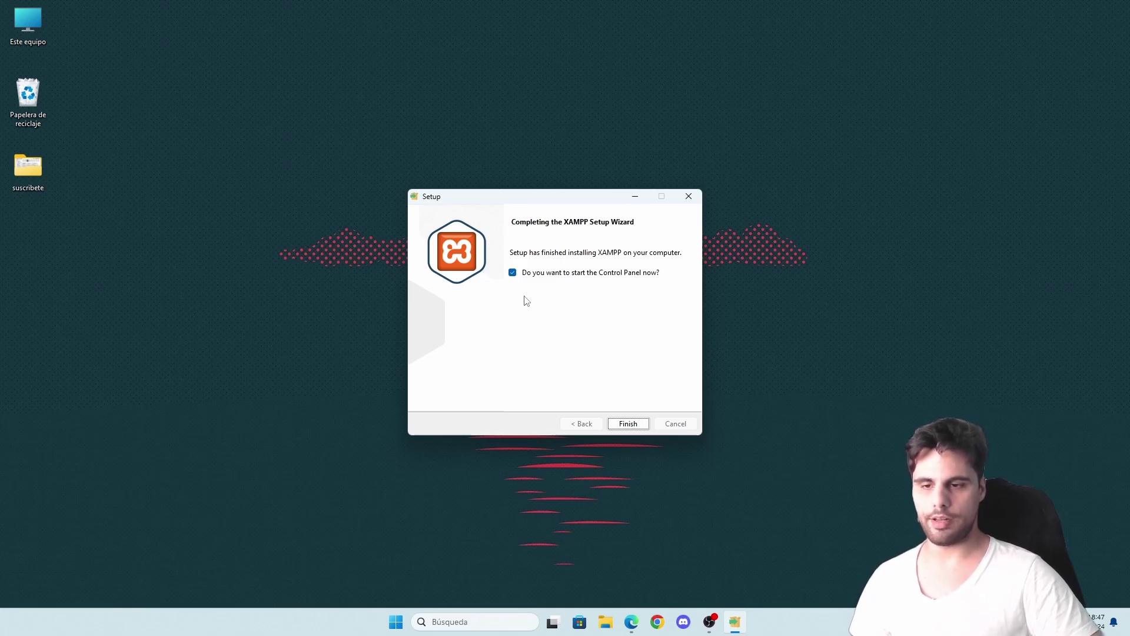
left_click(512, 272)
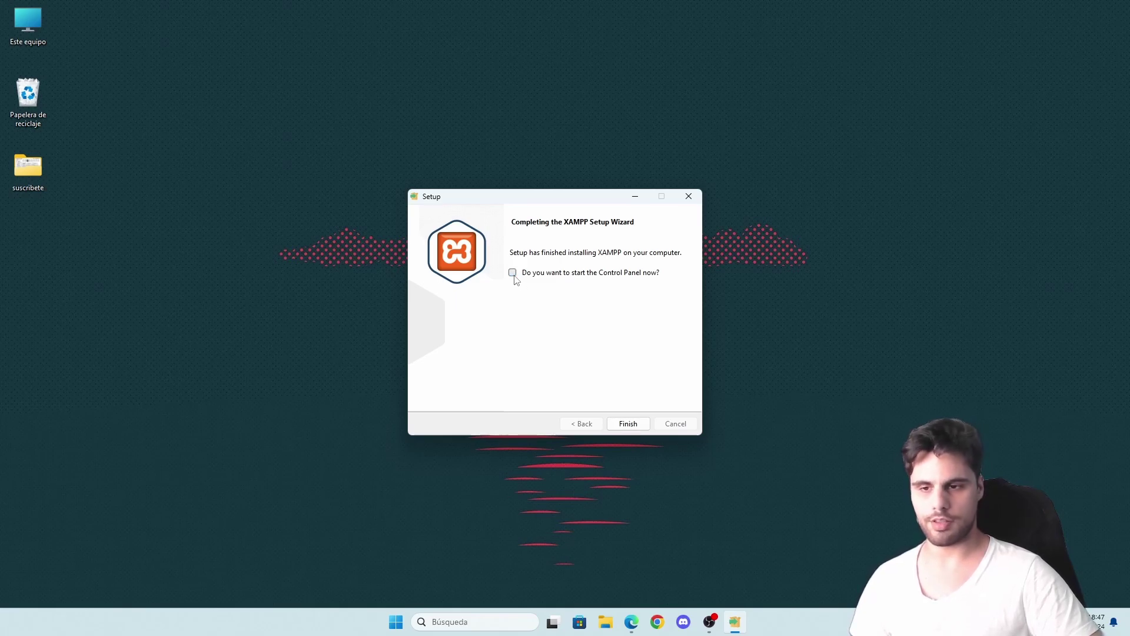
left_click(625, 425)
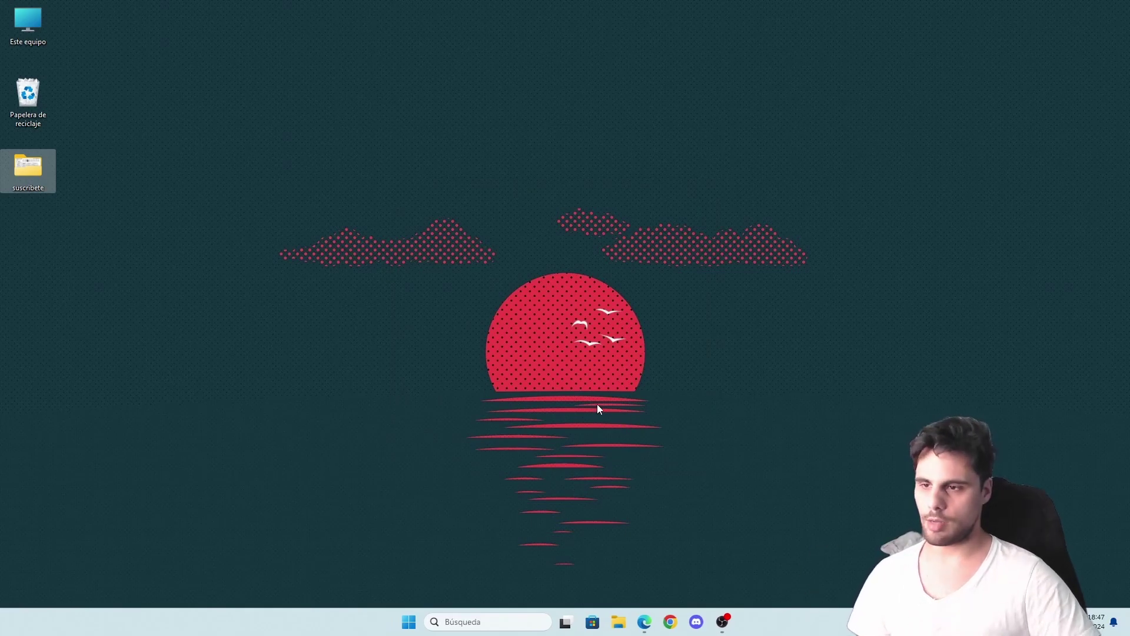
- Launch XAMPP Control Panel v3.3.0 from the taskbar search and centre its window on screen
left_click(465, 623)
type("xbox")
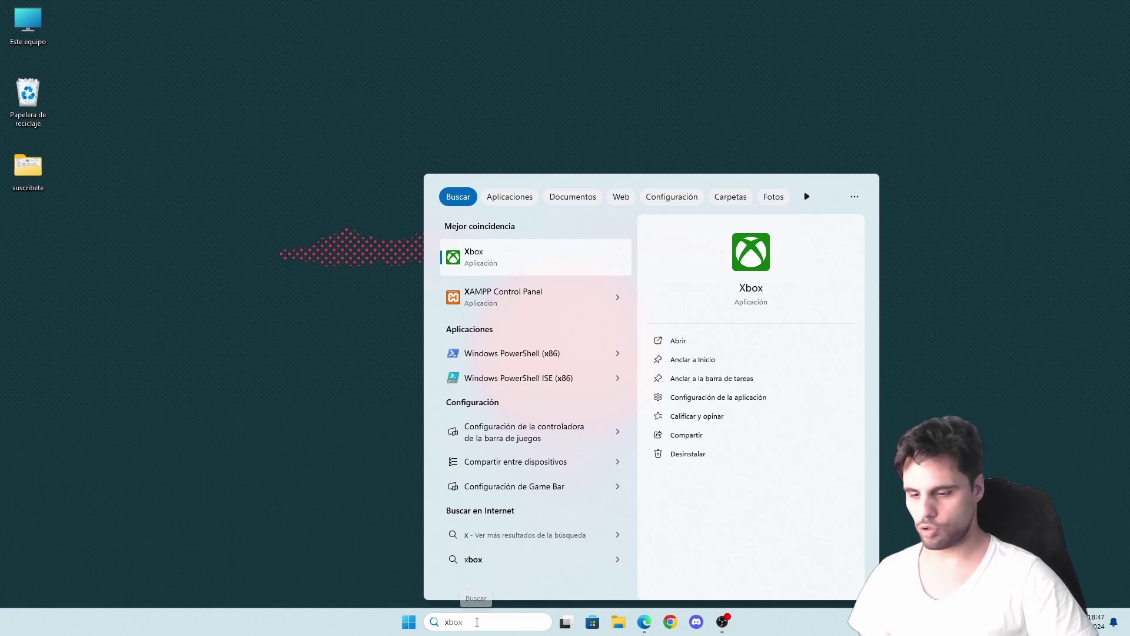
key("BackSpace")
key("BackSpace")
key("BackSpace")
key("BackSpace")
type("xamp")
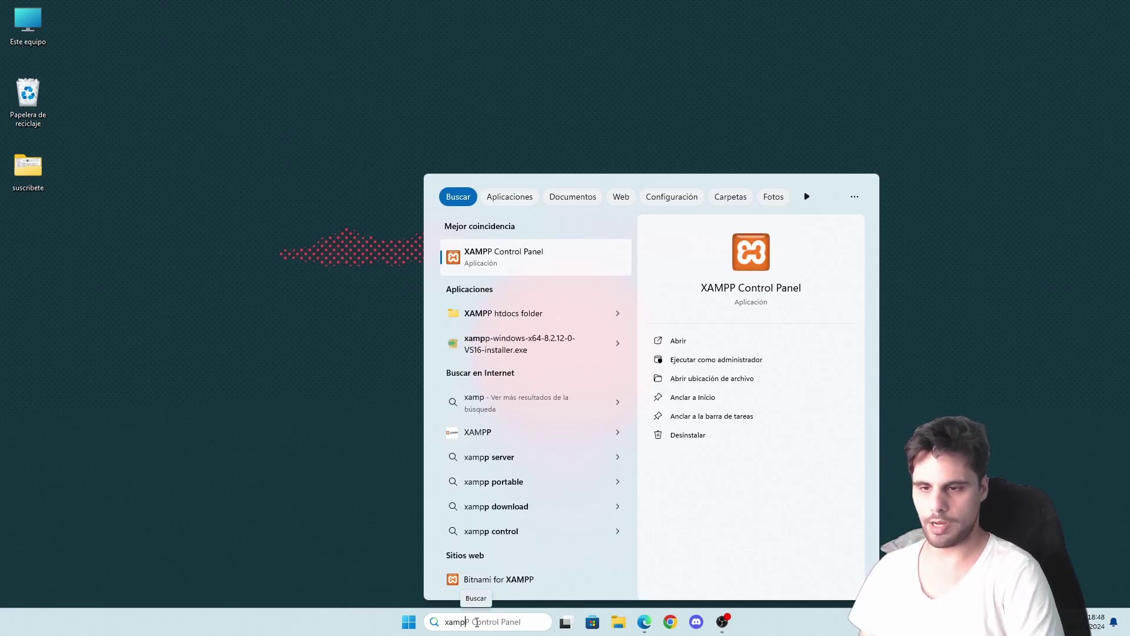
key("Return")
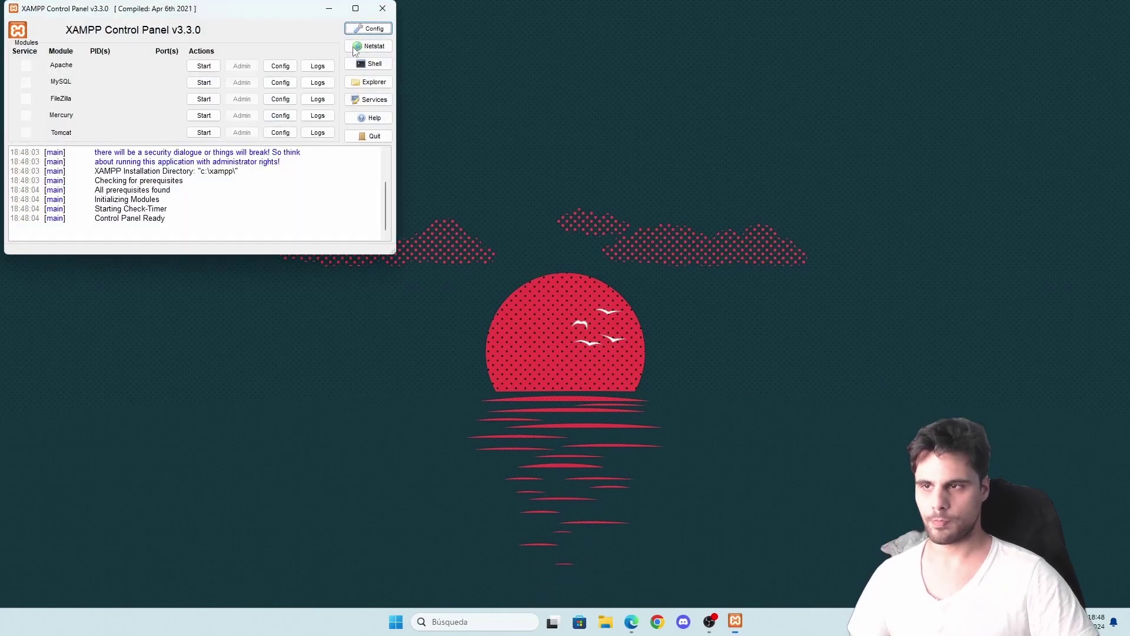
left_click_drag(234, 8, 563, 117)
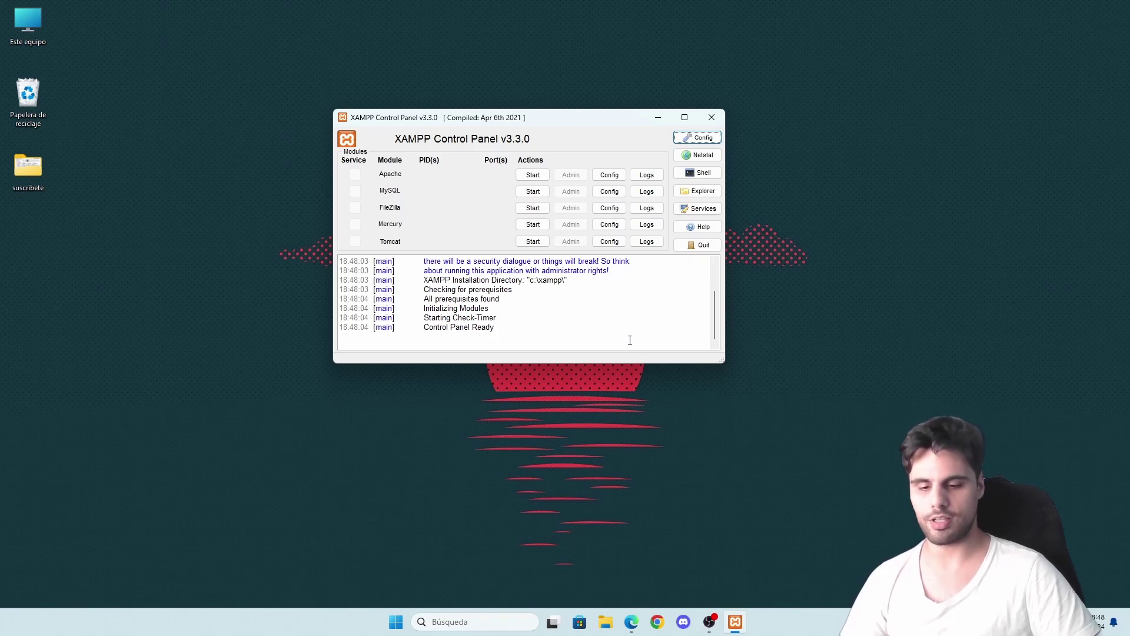
- In Edge, search Google for 'descargar wordpress' and open 'Descargar – WordPress.org España'
left_click(632, 622)
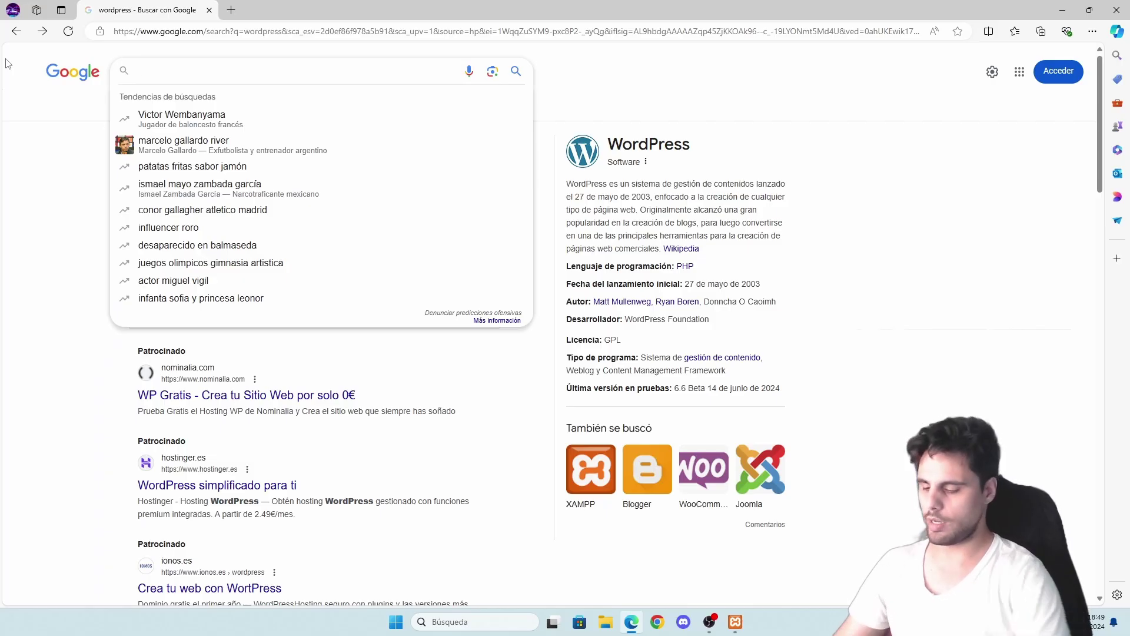
type("descargar ")
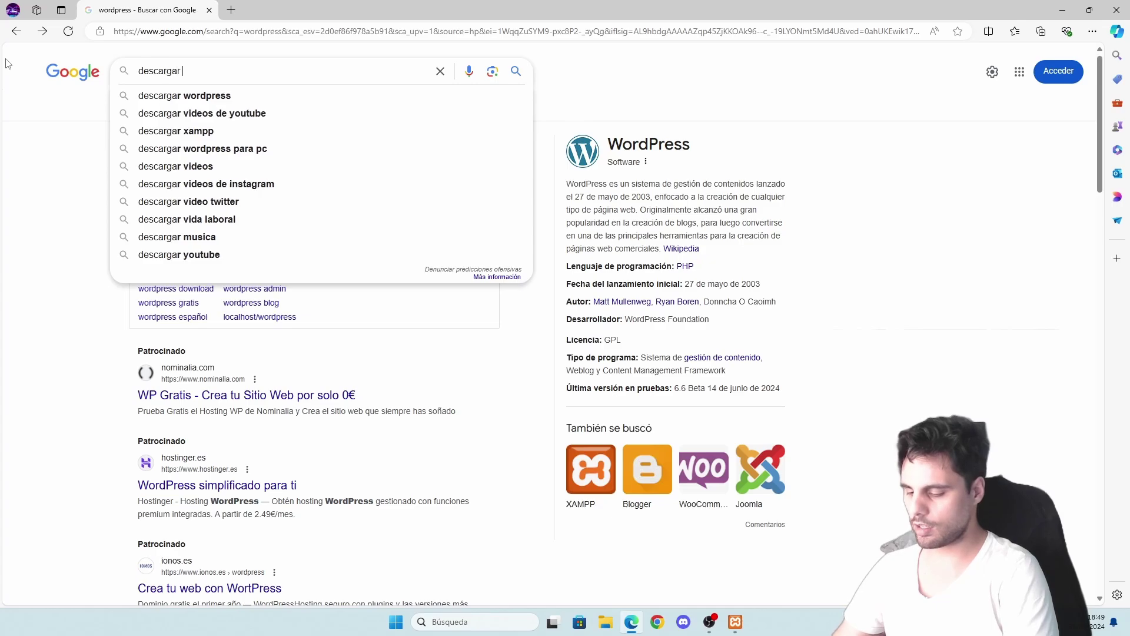
type("wordpress")
key("Return")
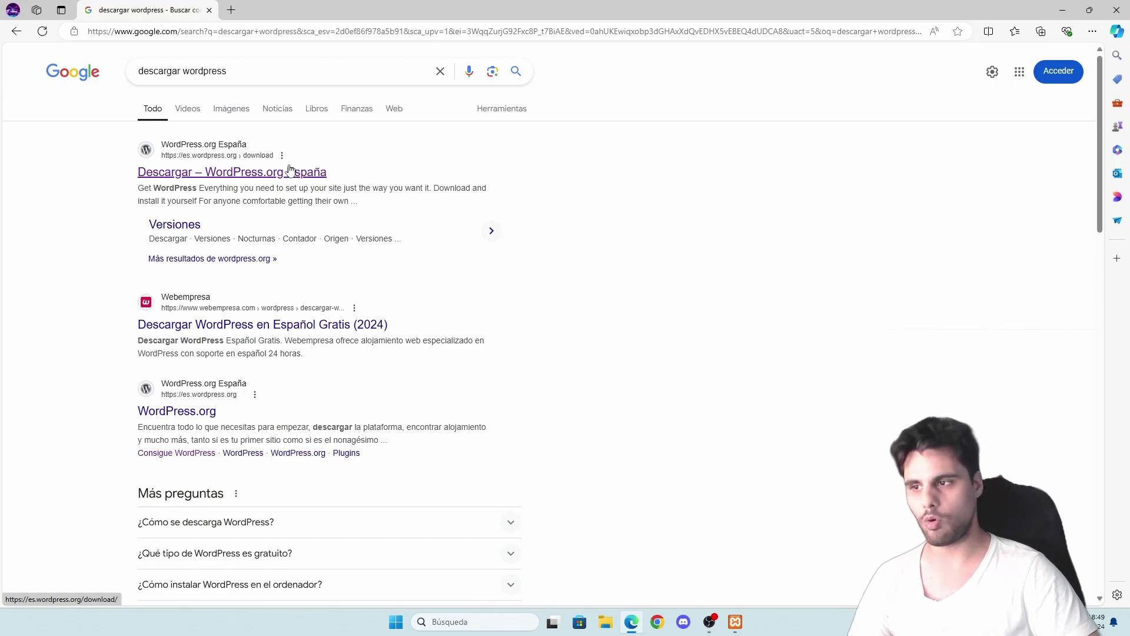
left_click(204, 176)
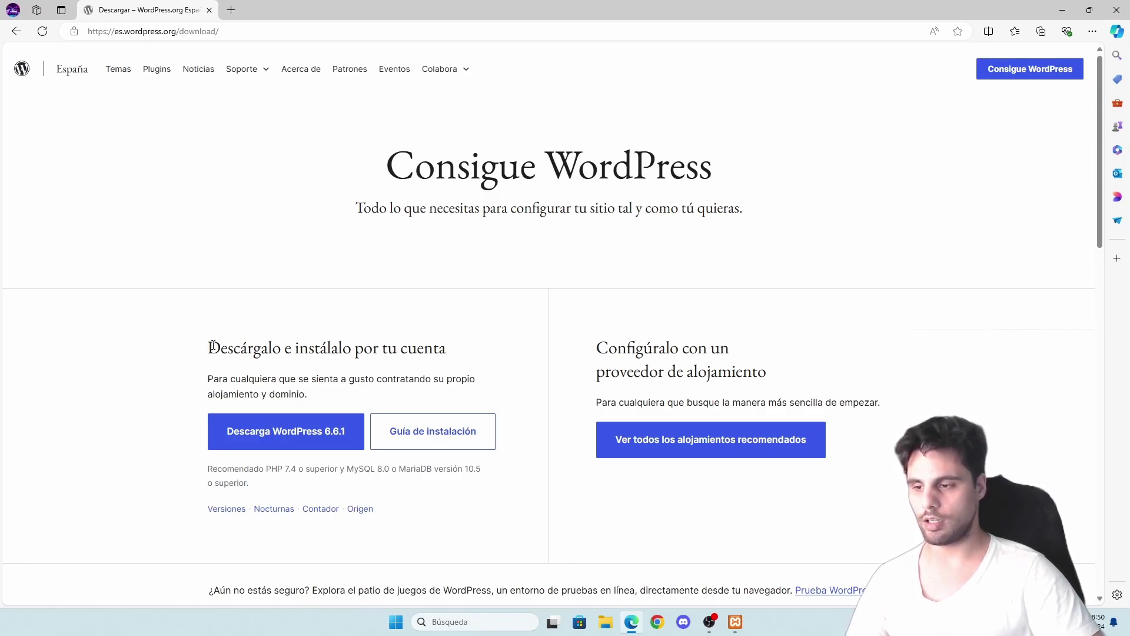
- Download the Spanish WordPress 6.6.1 zip with the 'Descarga WordPress 6.6.1' button
left_click_drag(213, 346, 432, 356)
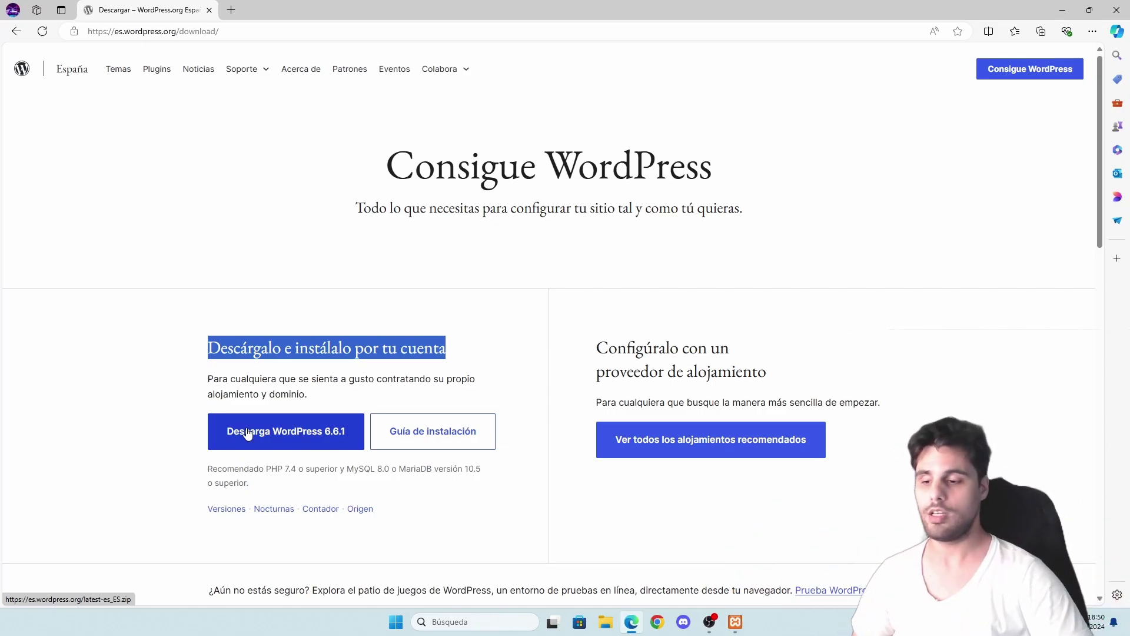
left_click(247, 433)
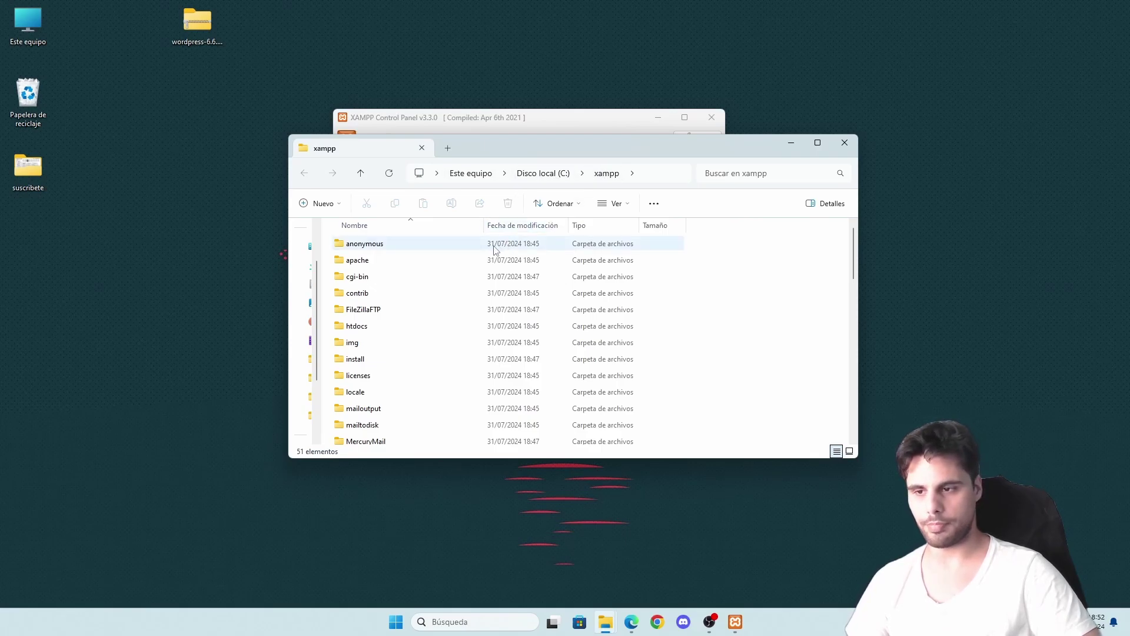
- Copy the wordpress folder from the downloaded zip into C:\xampp\htdocs
scroll(436, 273, "down", 12)
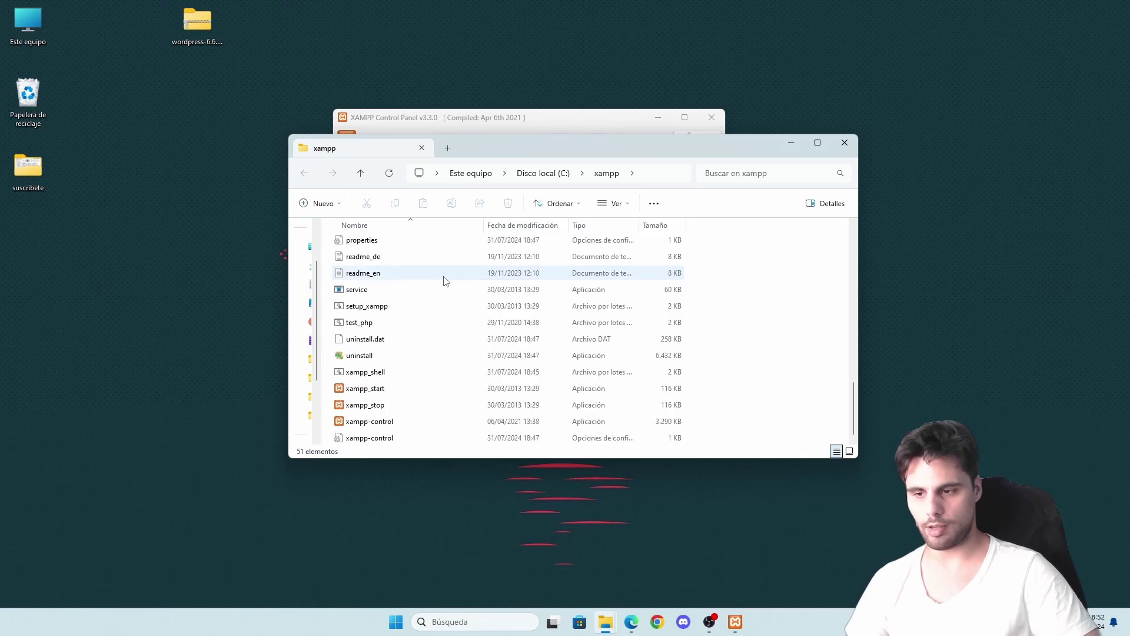
scroll(446, 280, "up", 13)
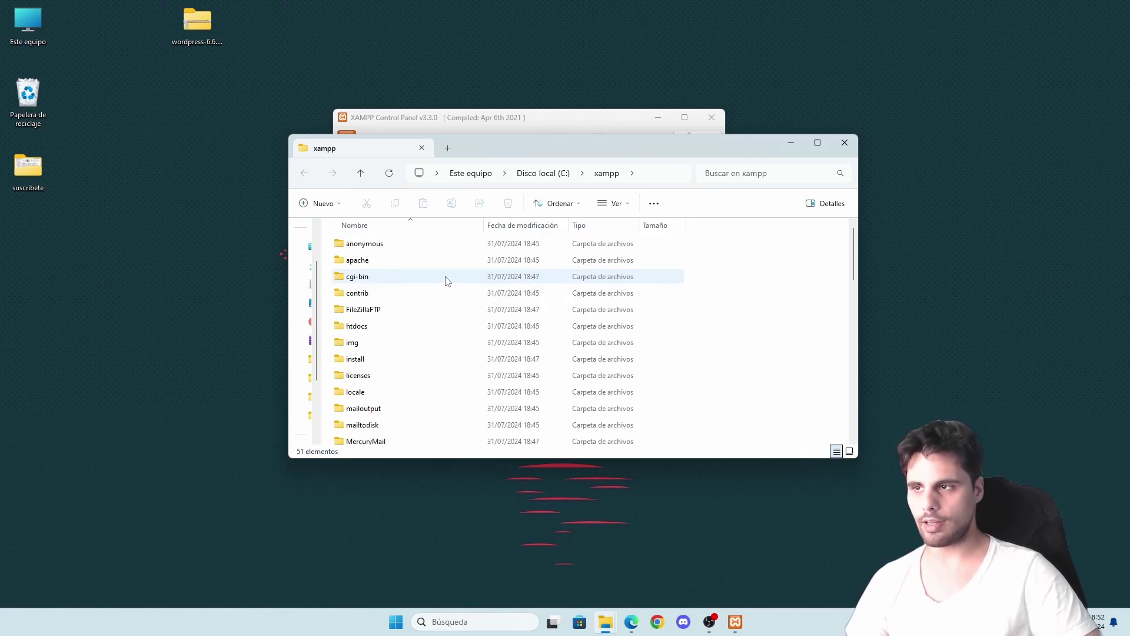
scroll(445, 280, "down", 3)
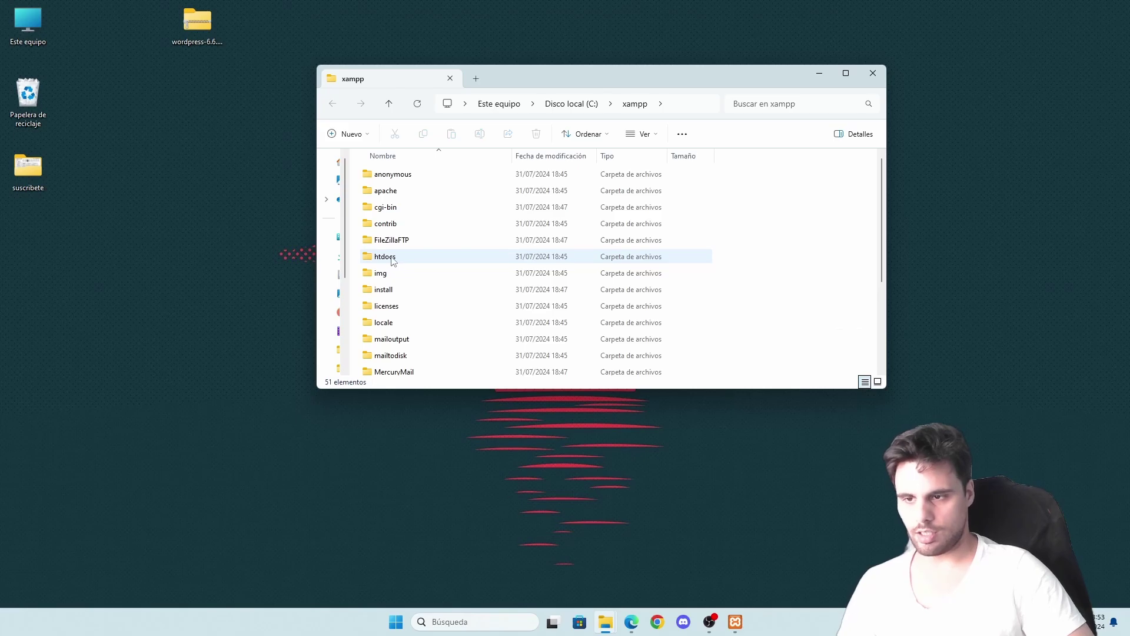
double_click(392, 260)
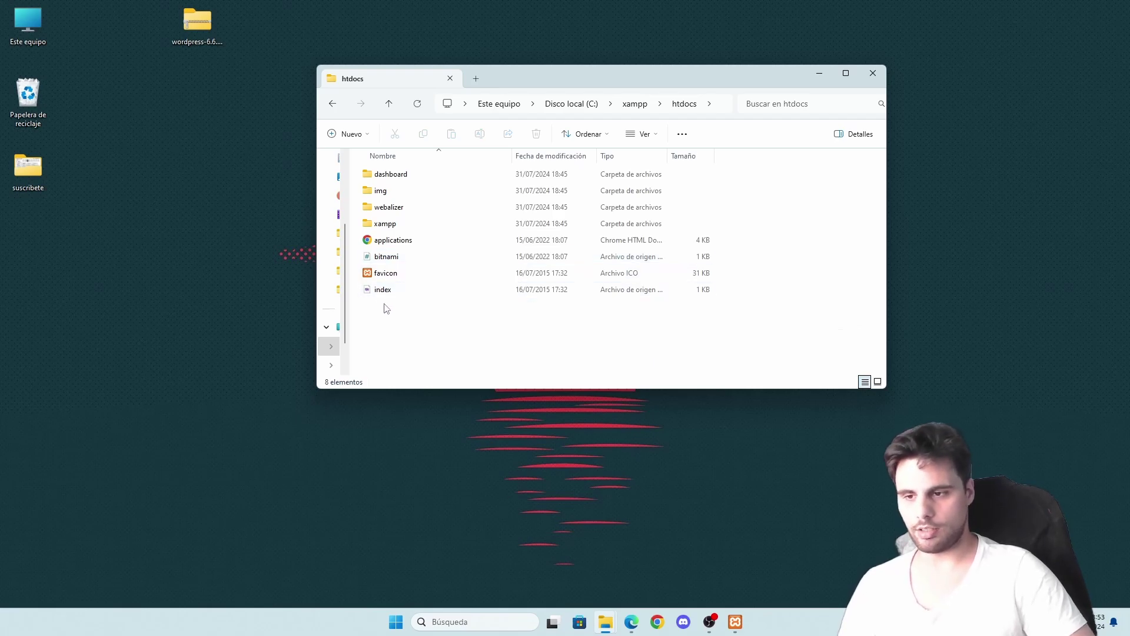
left_click_drag(197, 24, 172, 263)
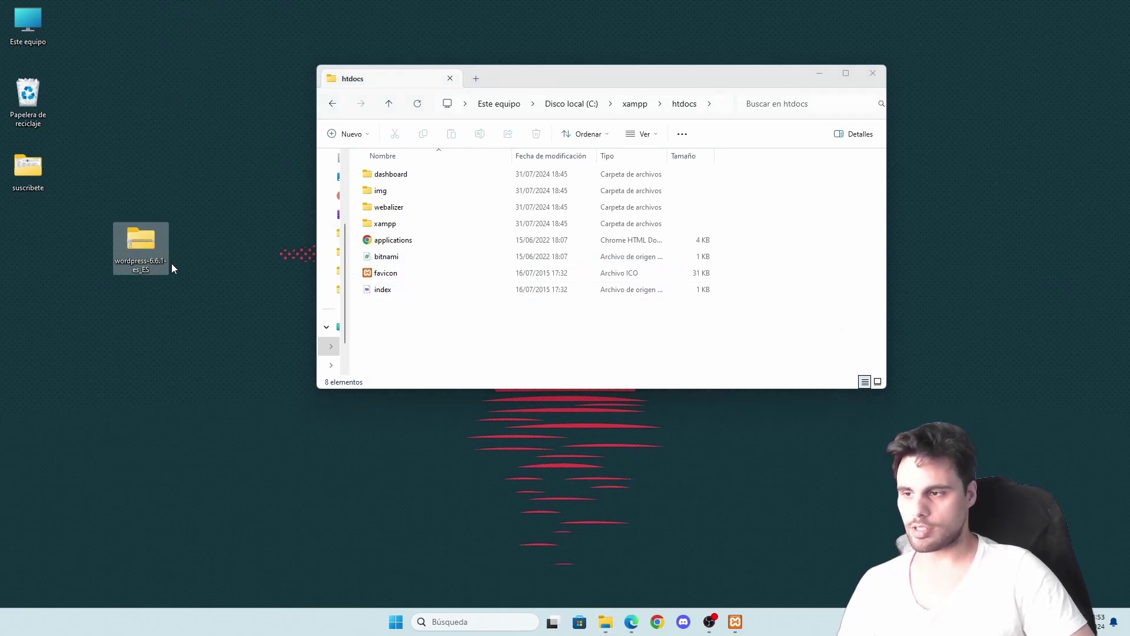
double_click(147, 244)
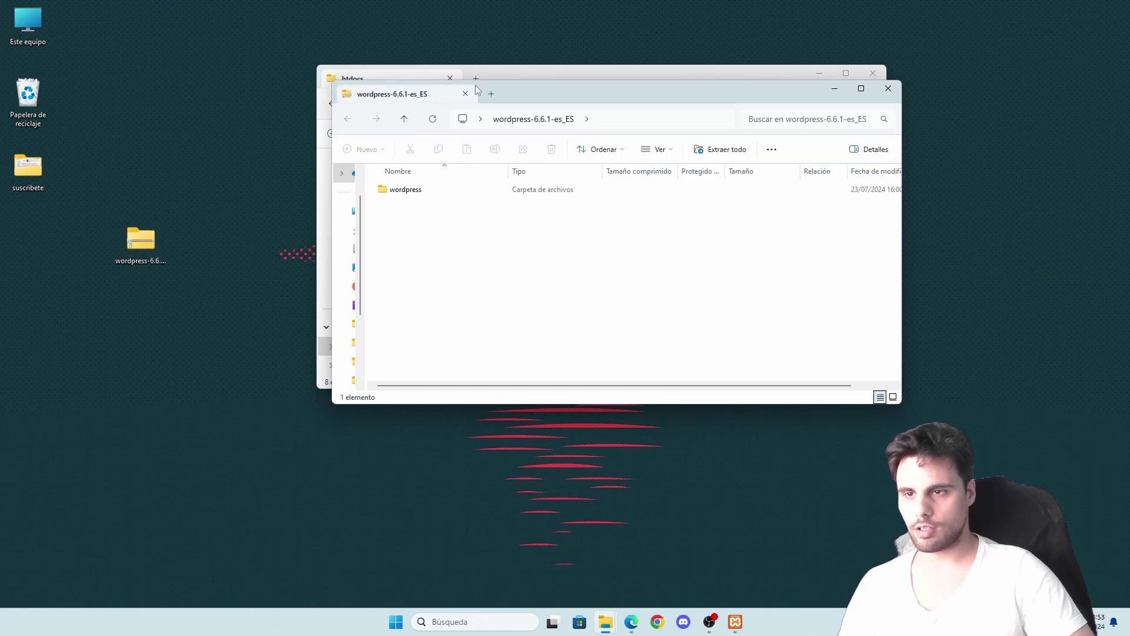
left_click_drag(553, 96, 833, 143)
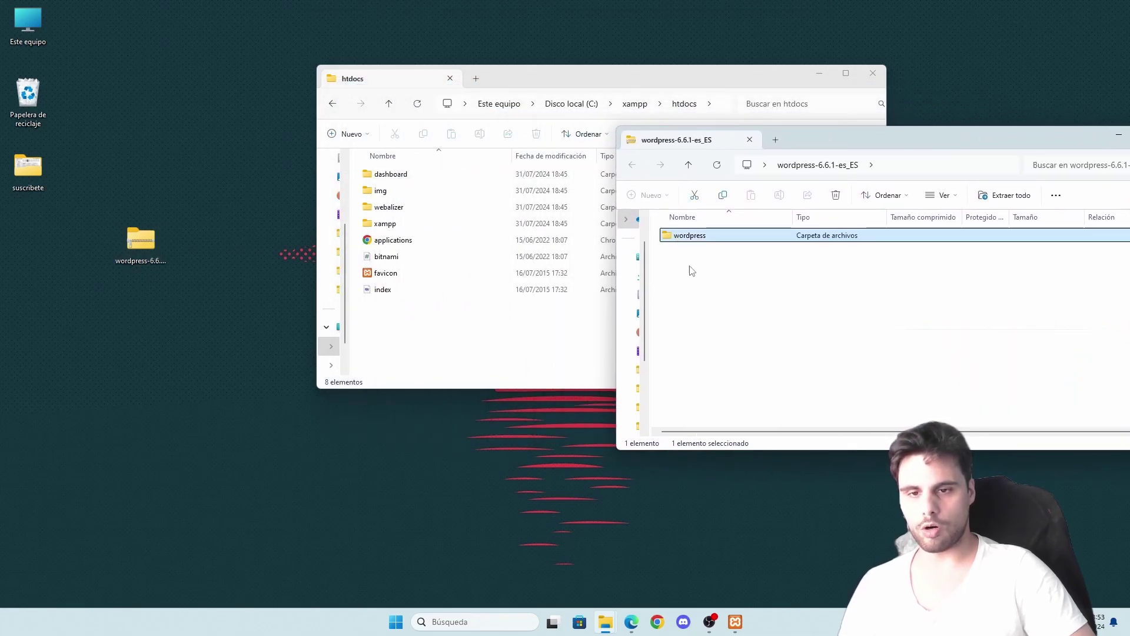
double_click(689, 236)
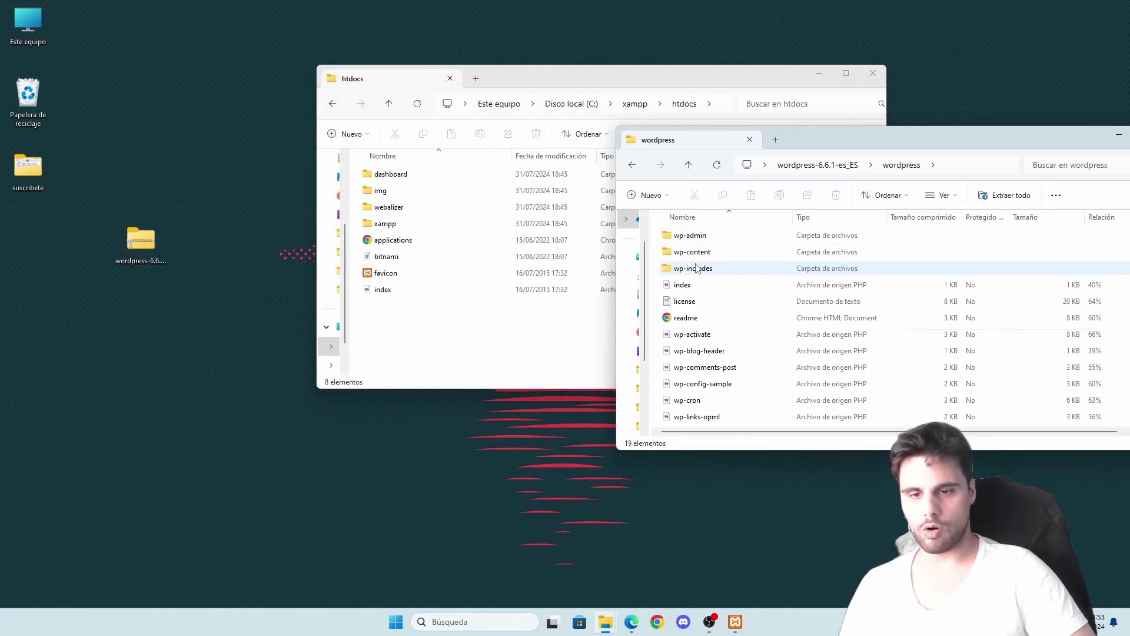
scroll(691, 248, "down", 3)
scroll(688, 329, "up", 3)
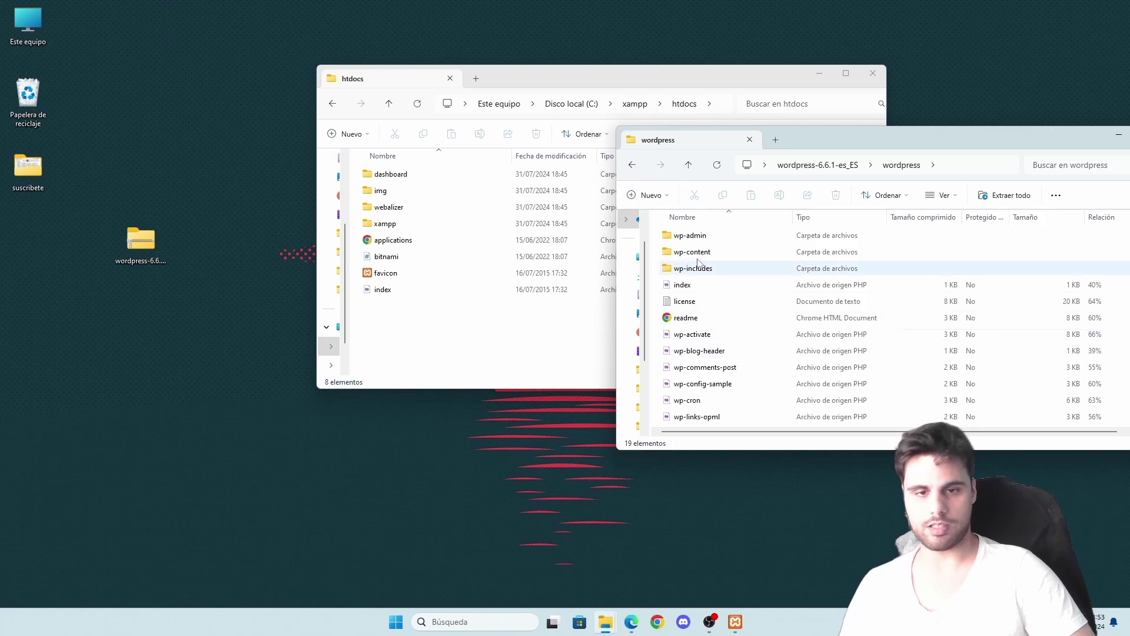
left_click(636, 169)
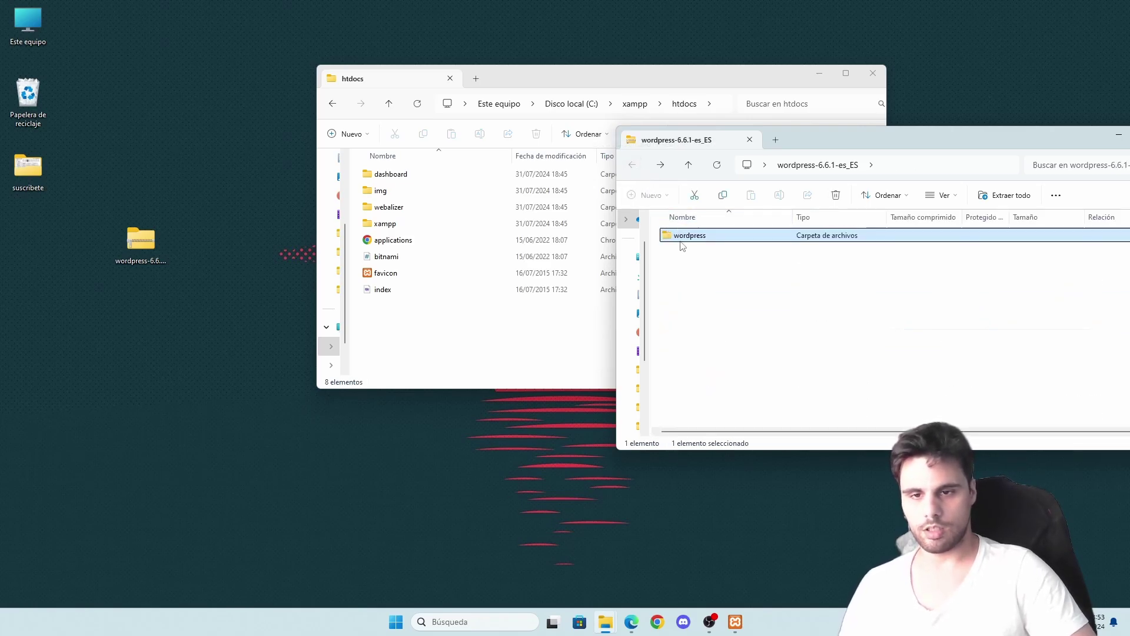
left_click_drag(689, 236, 405, 331)
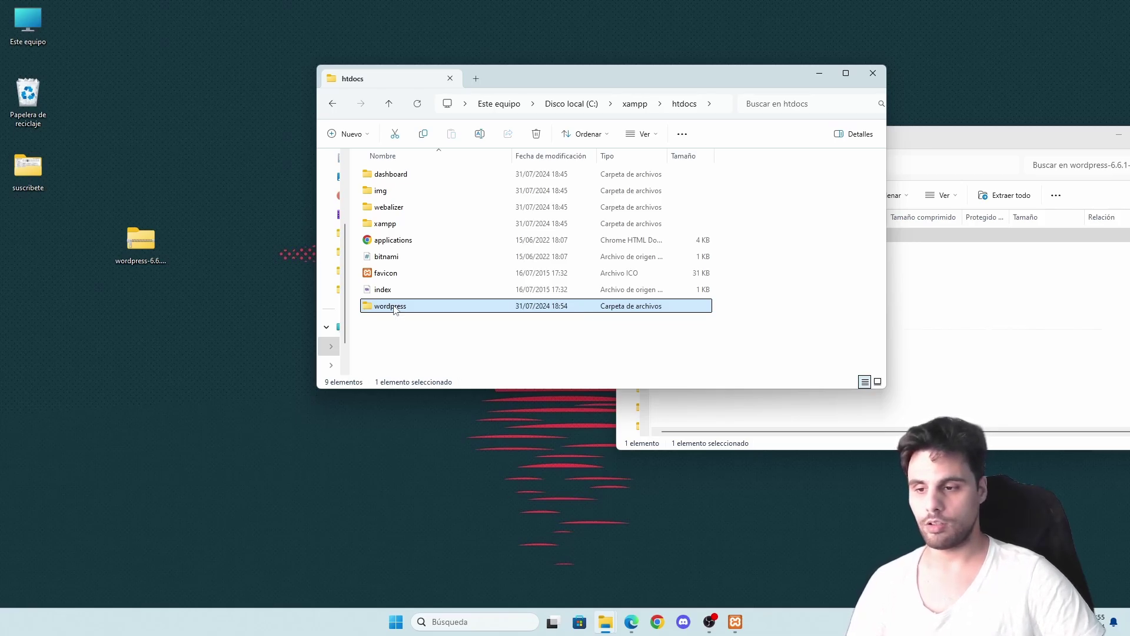
- Rename the copied wordpress folder in htdocs to 'weblocal'
left_click(391, 306)
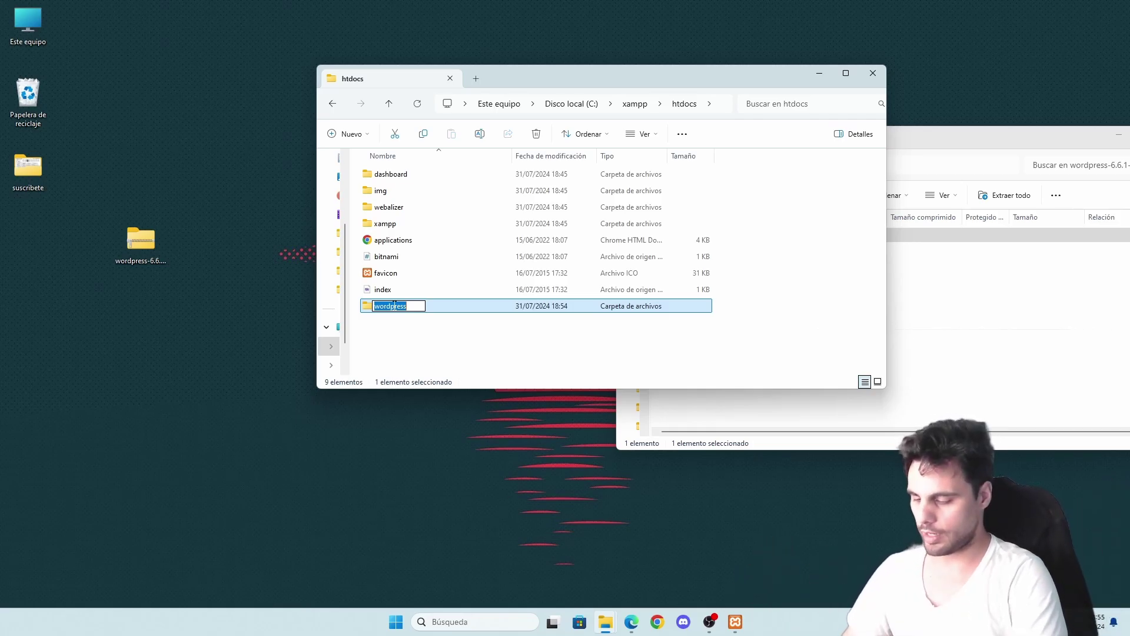
type("weblocal")
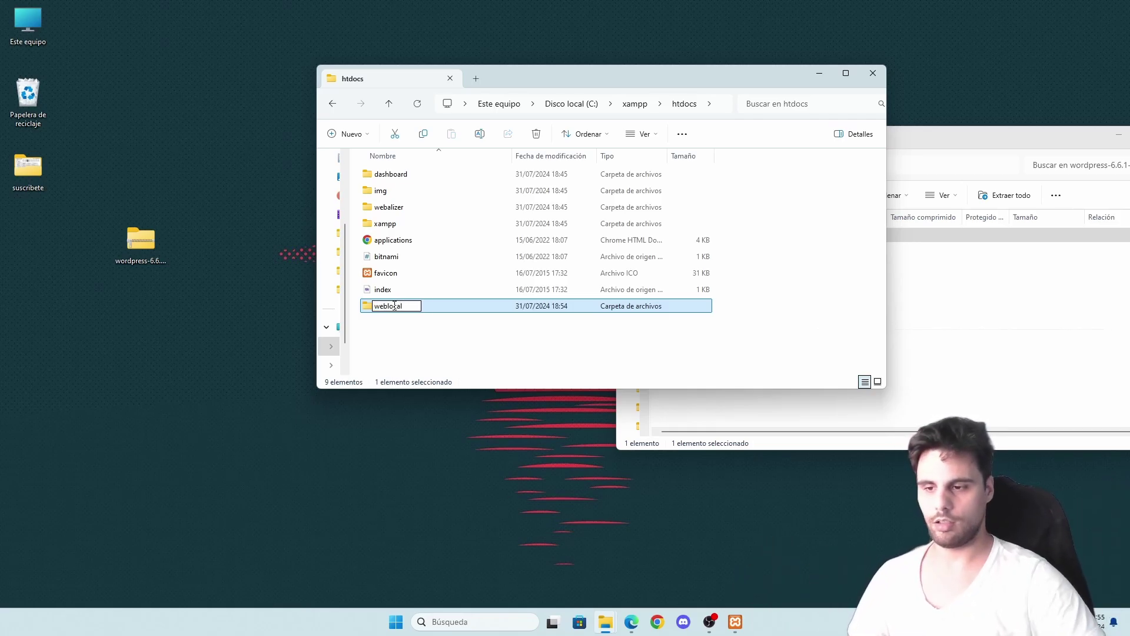
key("Return")
left_click(417, 341)
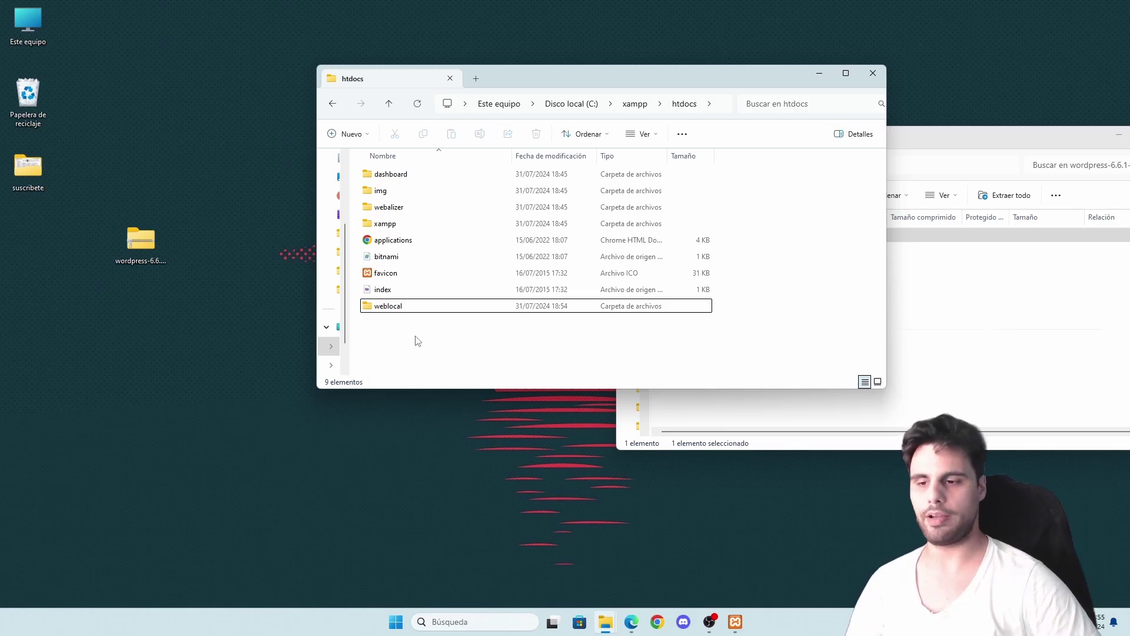
- Bring the XAMPP Control Panel forward and close the WordPress zip archive window
left_click(736, 622)
left_click_drag(1011, 136, 936, 133)
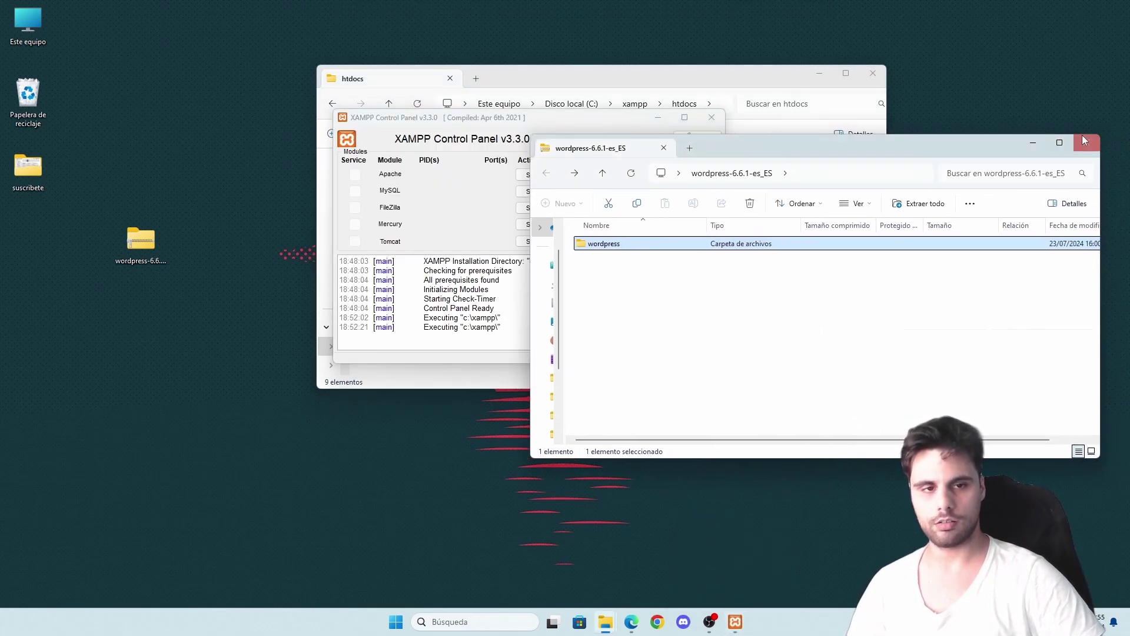
left_click(1113, 130)
- Start Apache and MySQL, allow MySQL through the firewall, and open phpMyAdmin
left_click(533, 175)
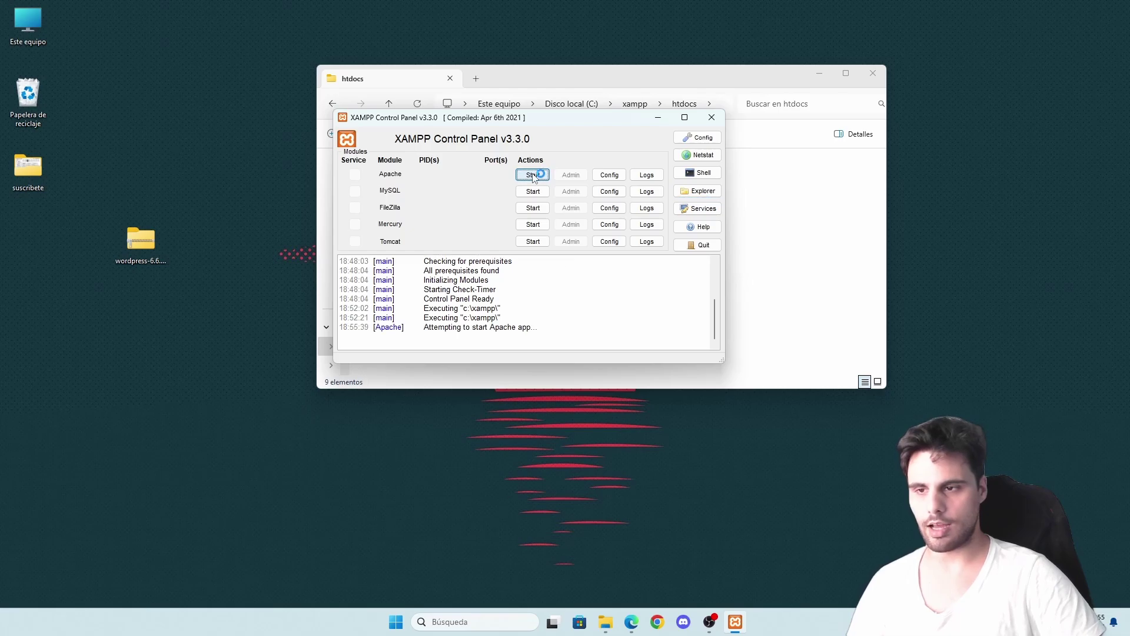
left_click(533, 192)
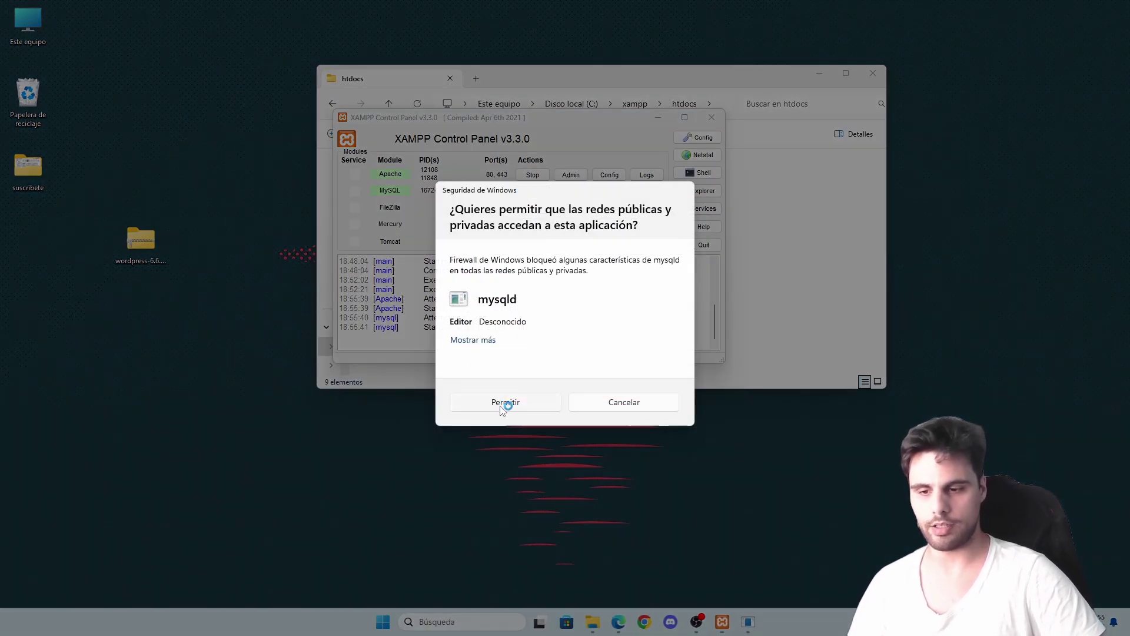
left_click(505, 402)
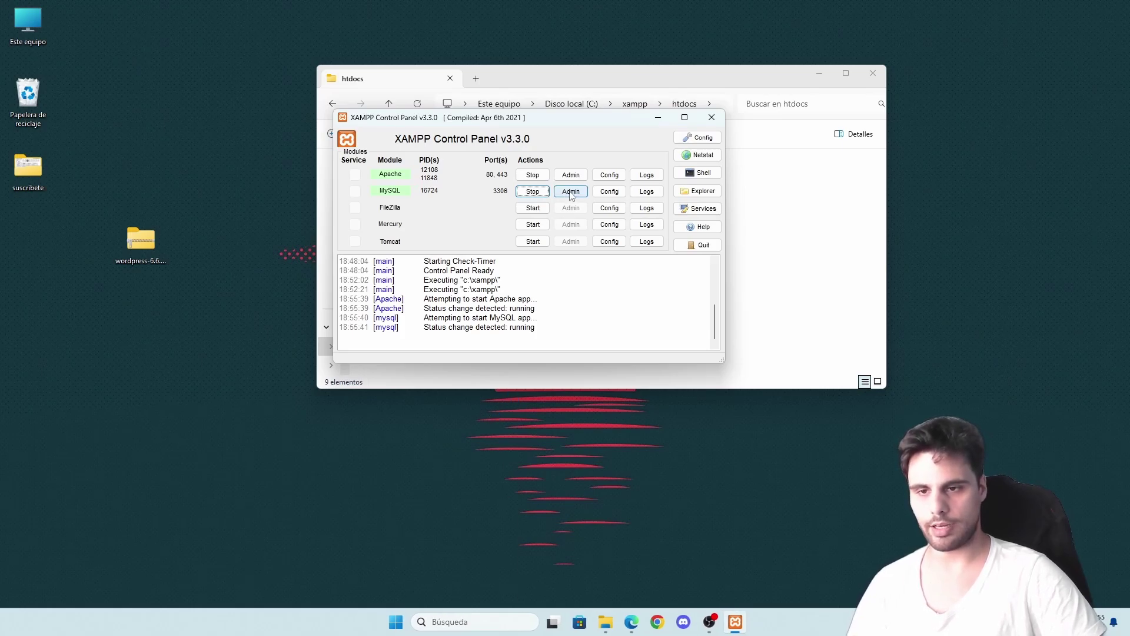
left_click(570, 192)
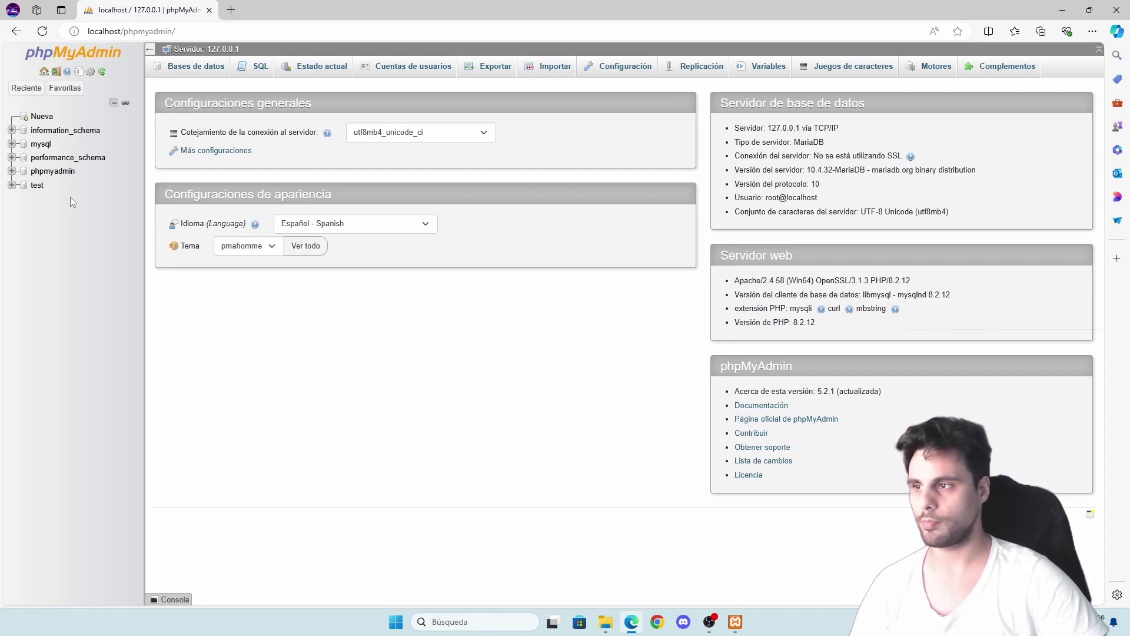
- Create an empty 'weblocal' database in phpMyAdmin, then return to the XAMPP Control Panel
left_click(37, 117)
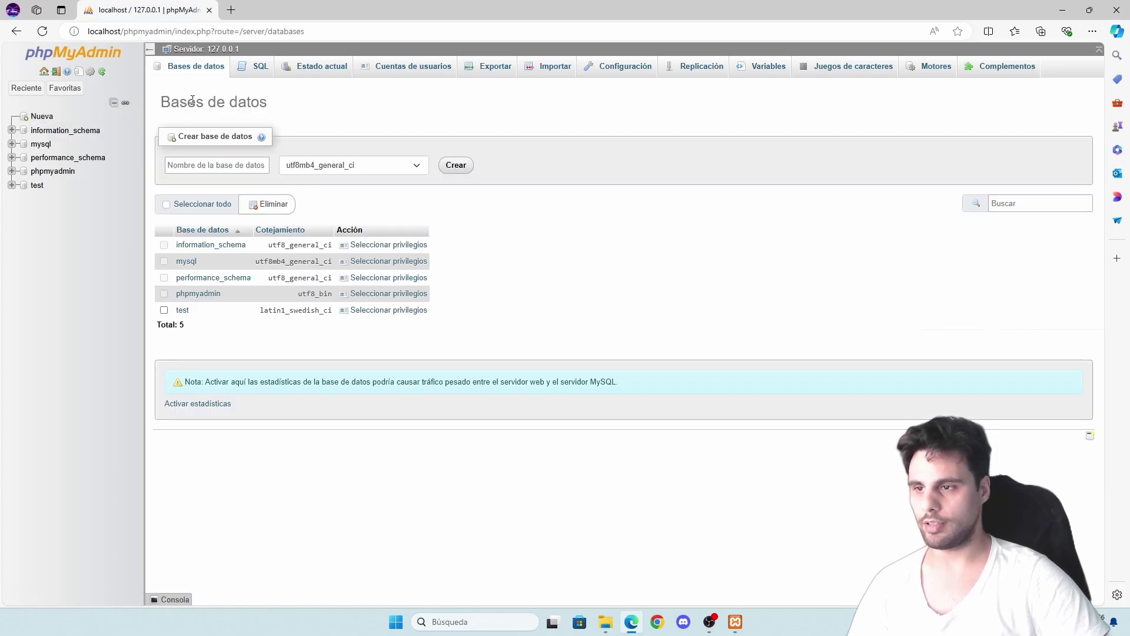
left_click(213, 165)
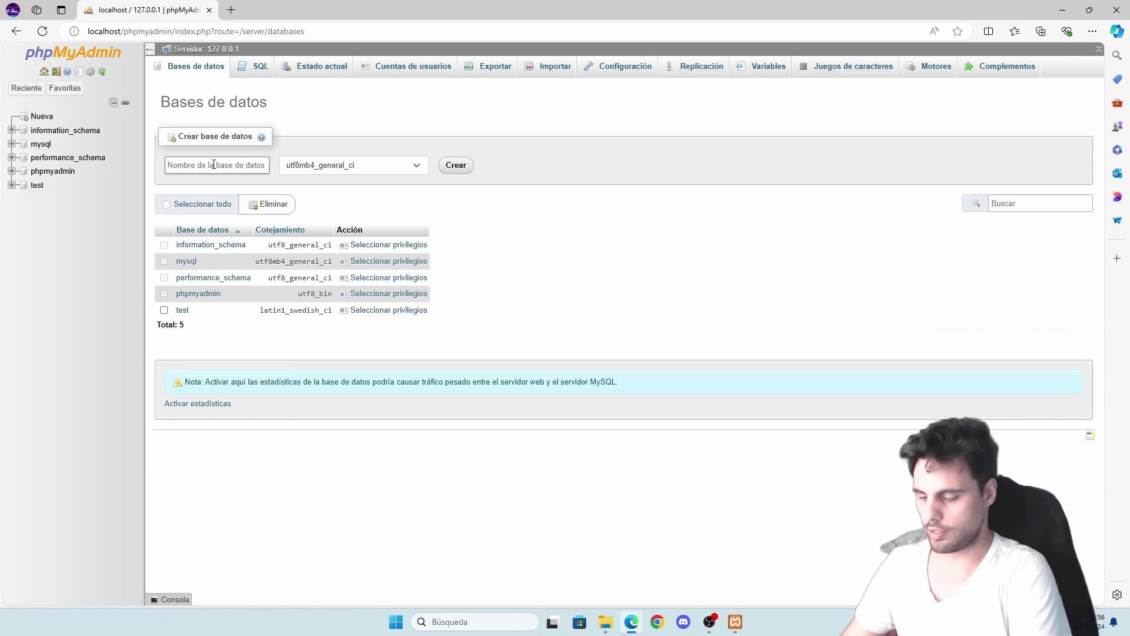
type("weblocal")
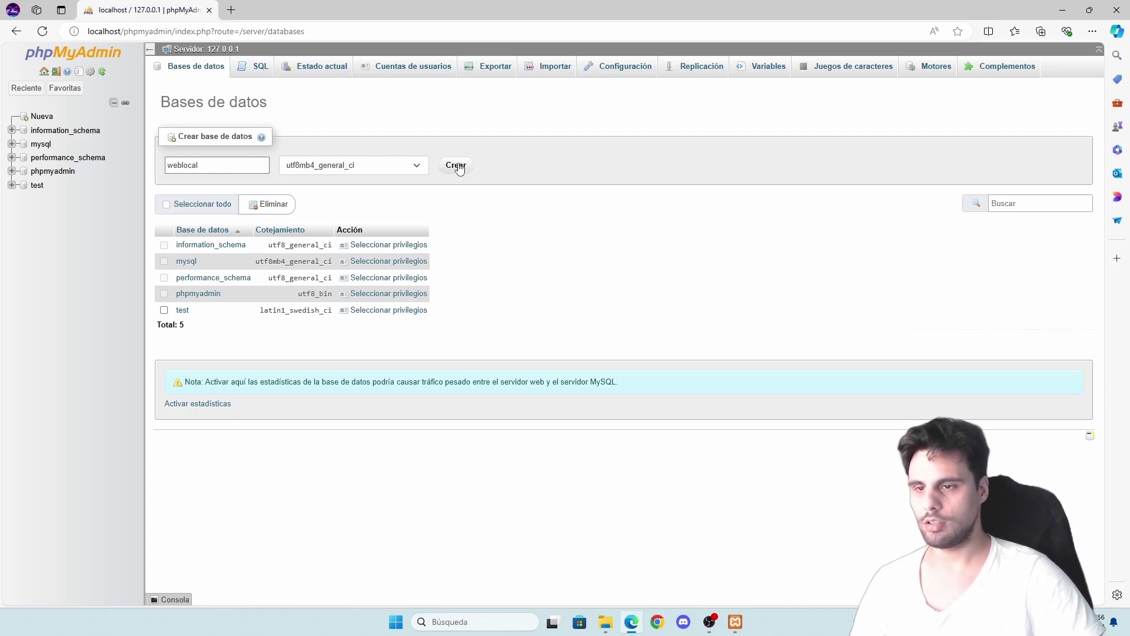
left_click(457, 167)
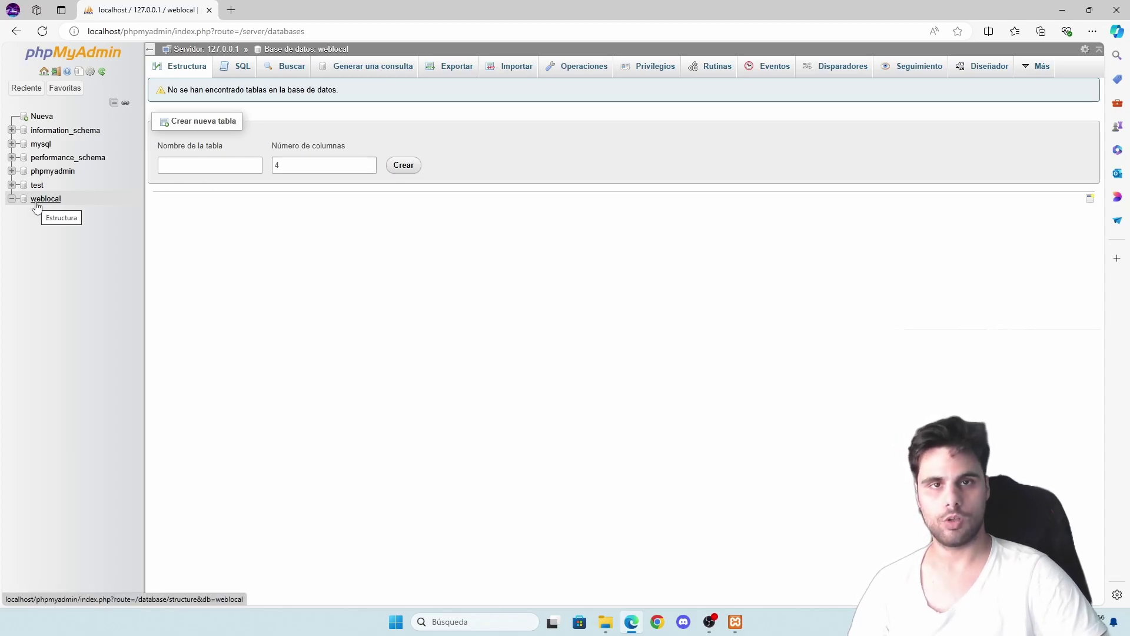
left_click(735, 622)
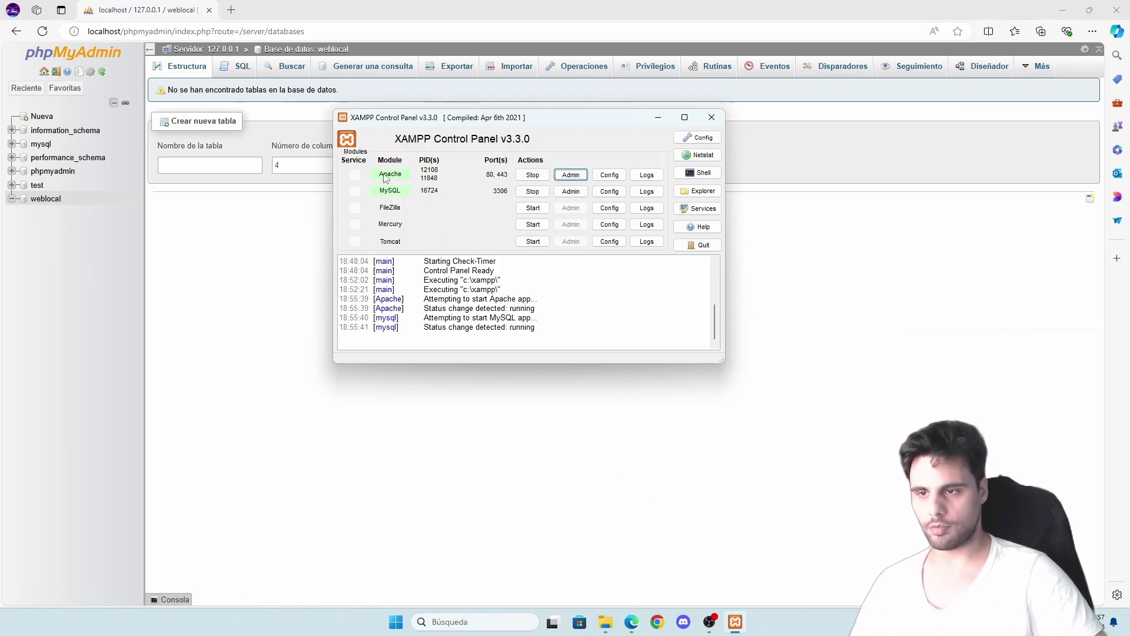
- Replace dashboard/ with weblocal in the localhost address to load the WordPress setup welcome page
left_click(569, 176)
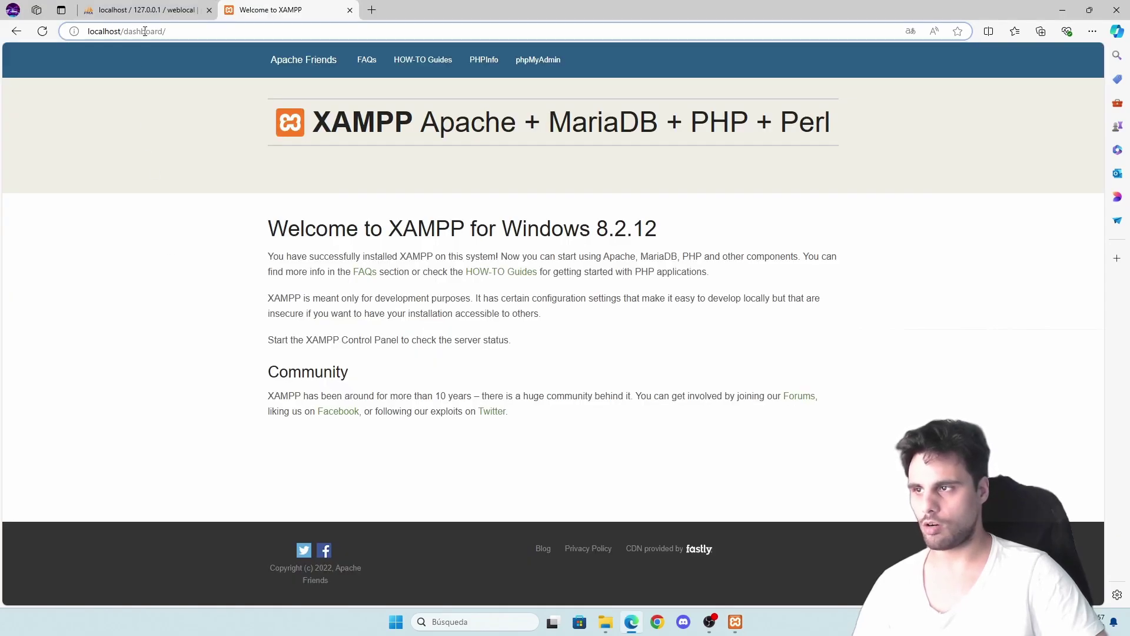
left_click_drag(125, 31, 179, 31)
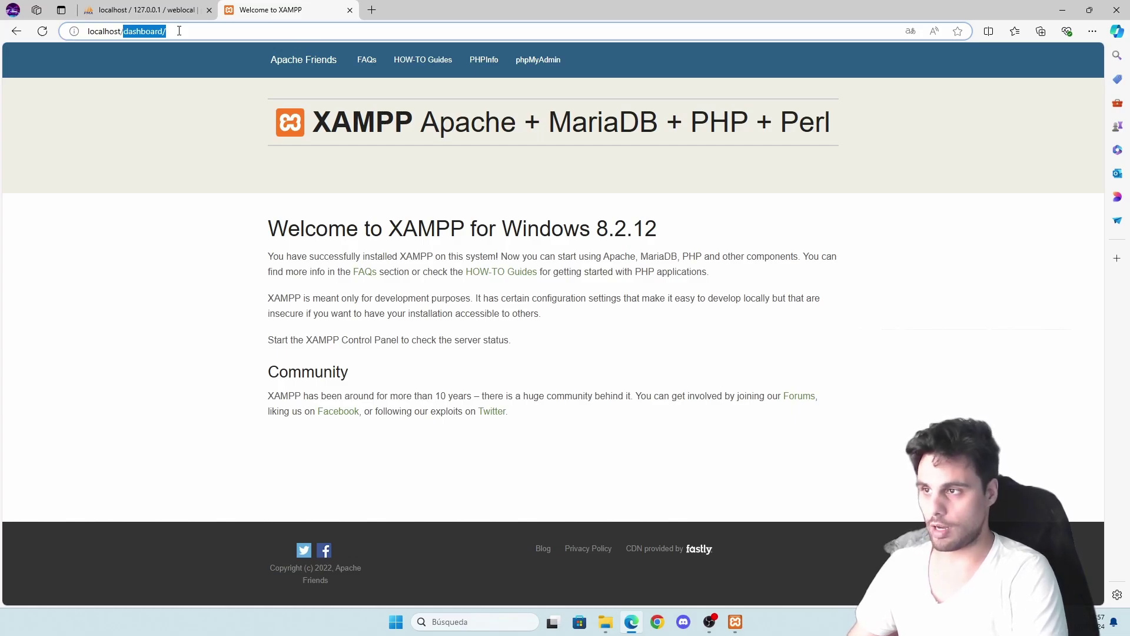
type("web")
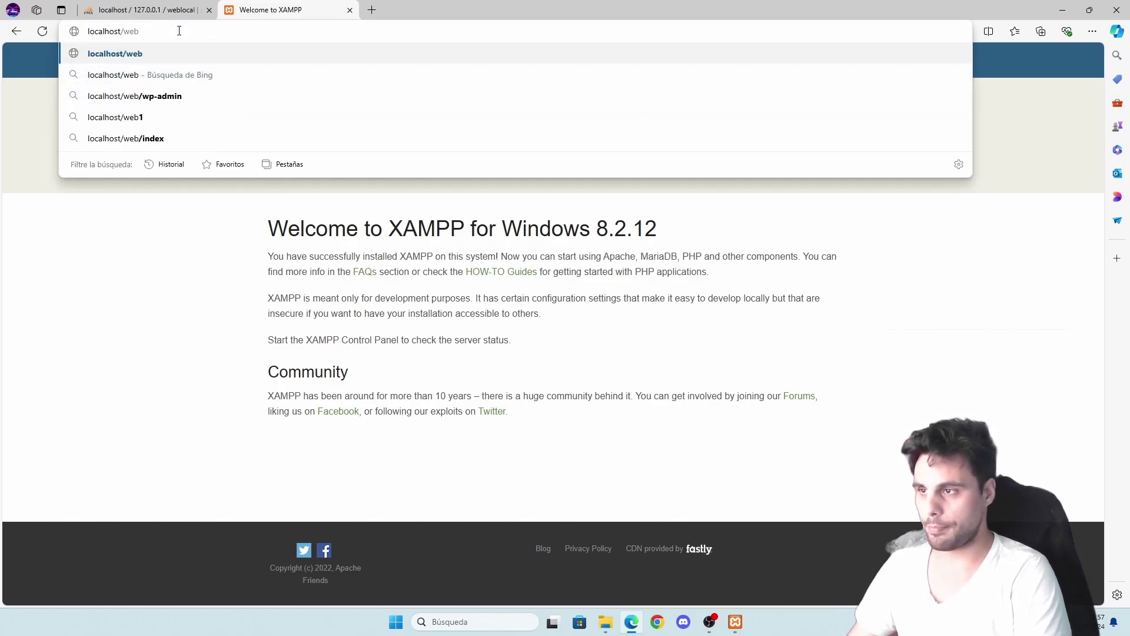
type("local")
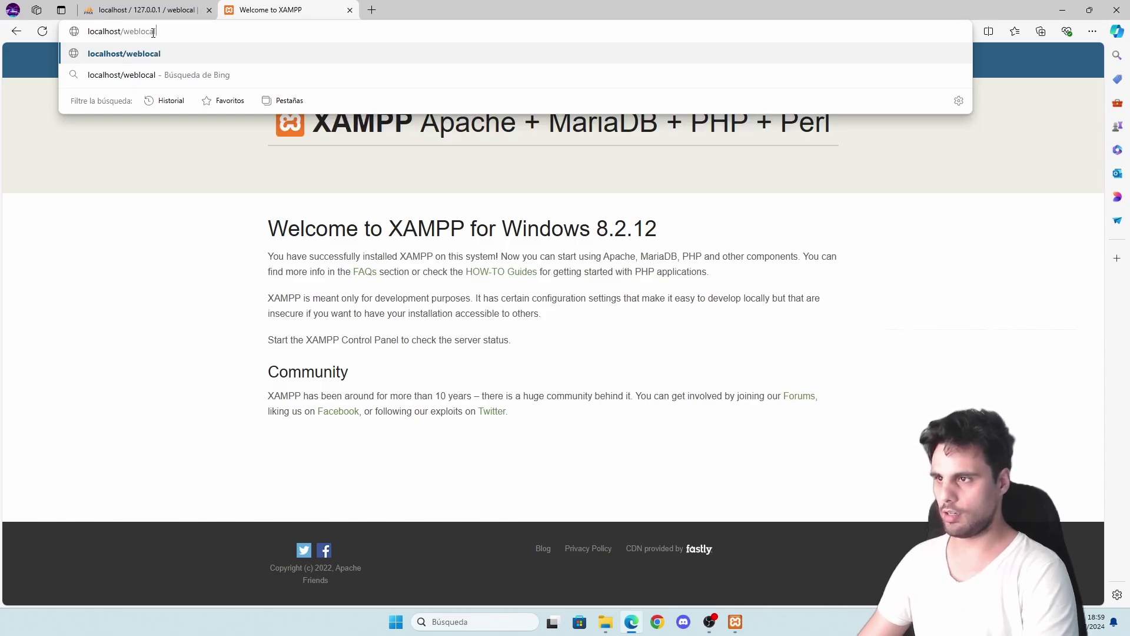
key("Return")
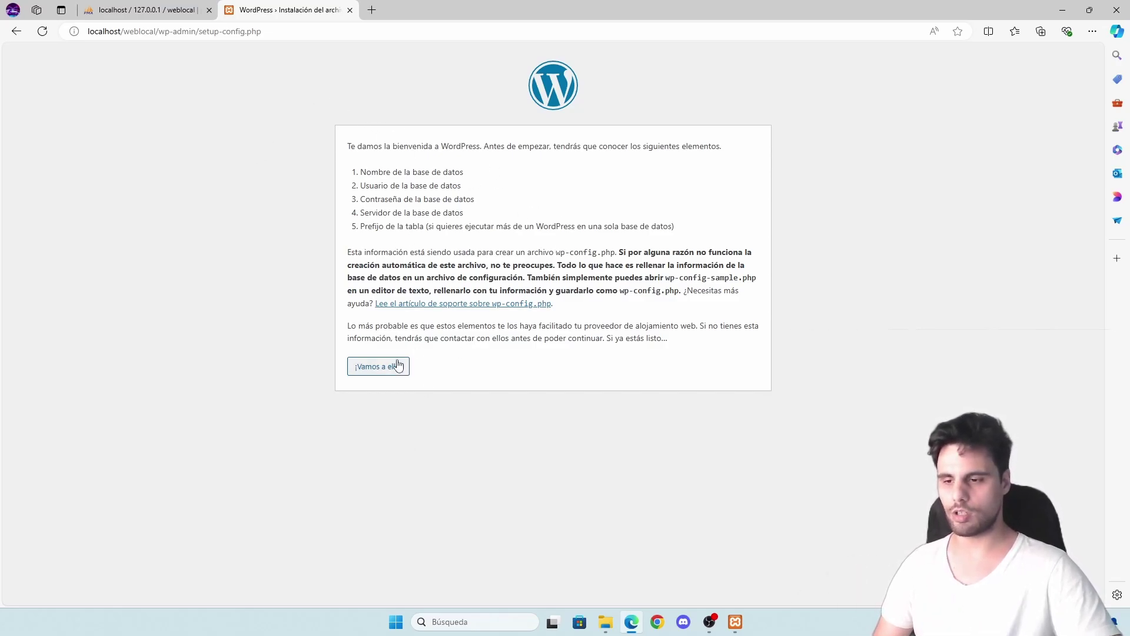
- Submit database weblocal, user root, empty password, host localhost and table prefix wp_
left_click(378, 367)
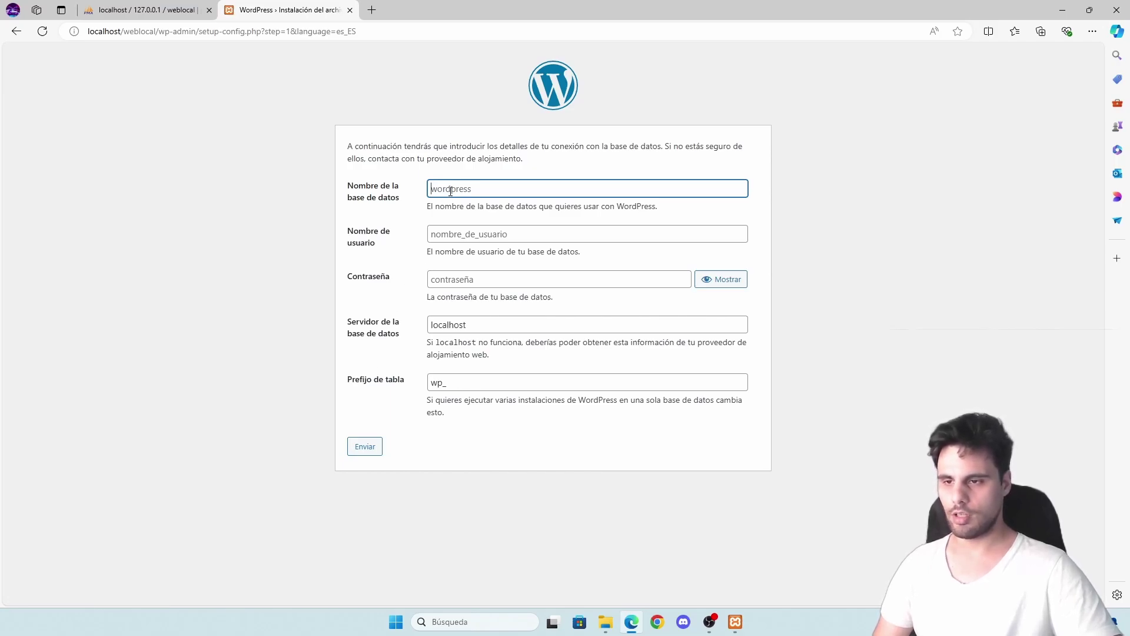
left_click(147, 10)
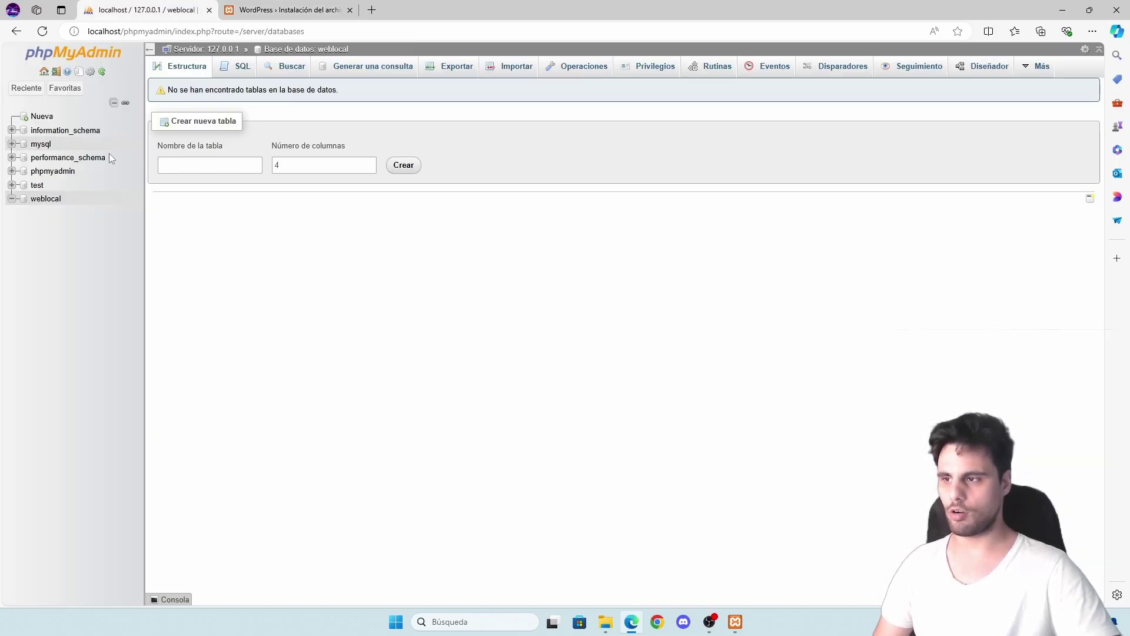
left_click(256, 7)
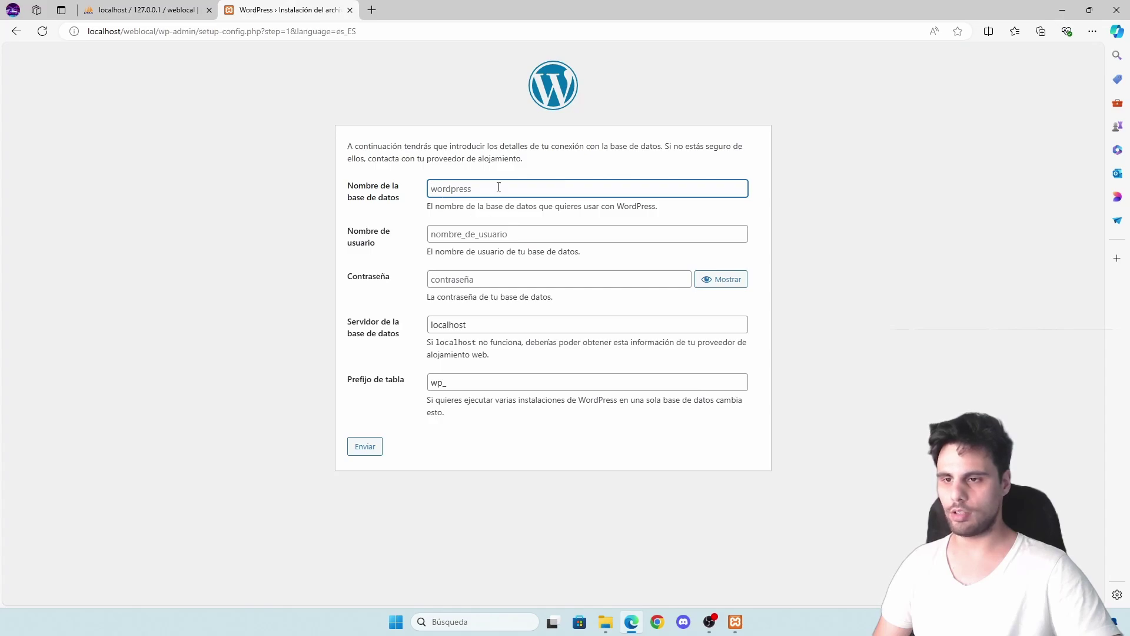
type("weblocal")
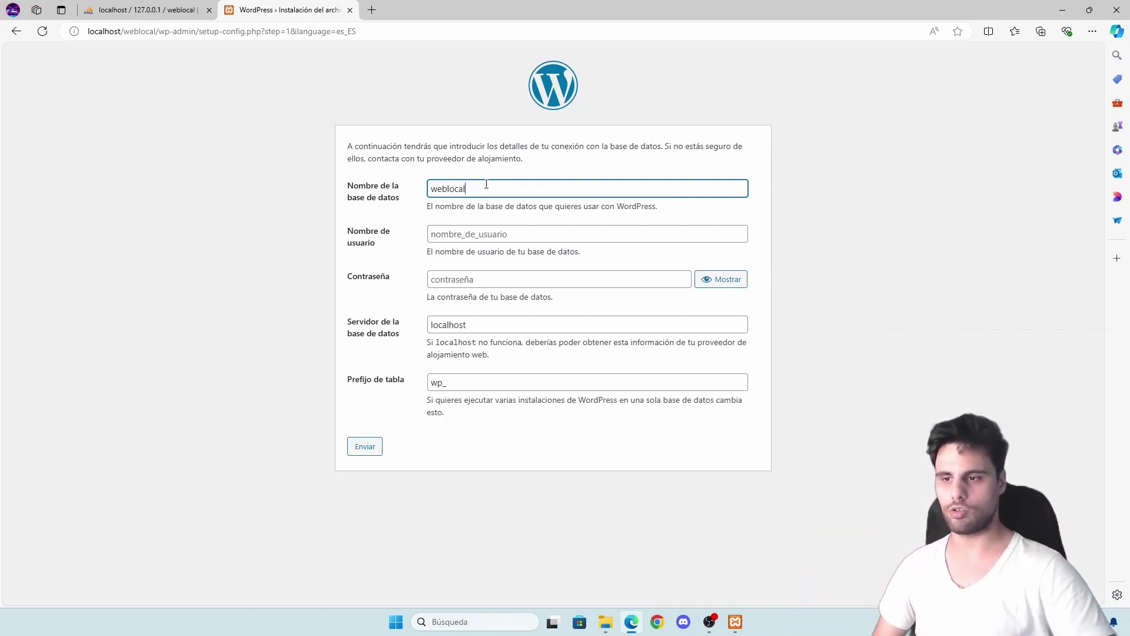
left_click(483, 233)
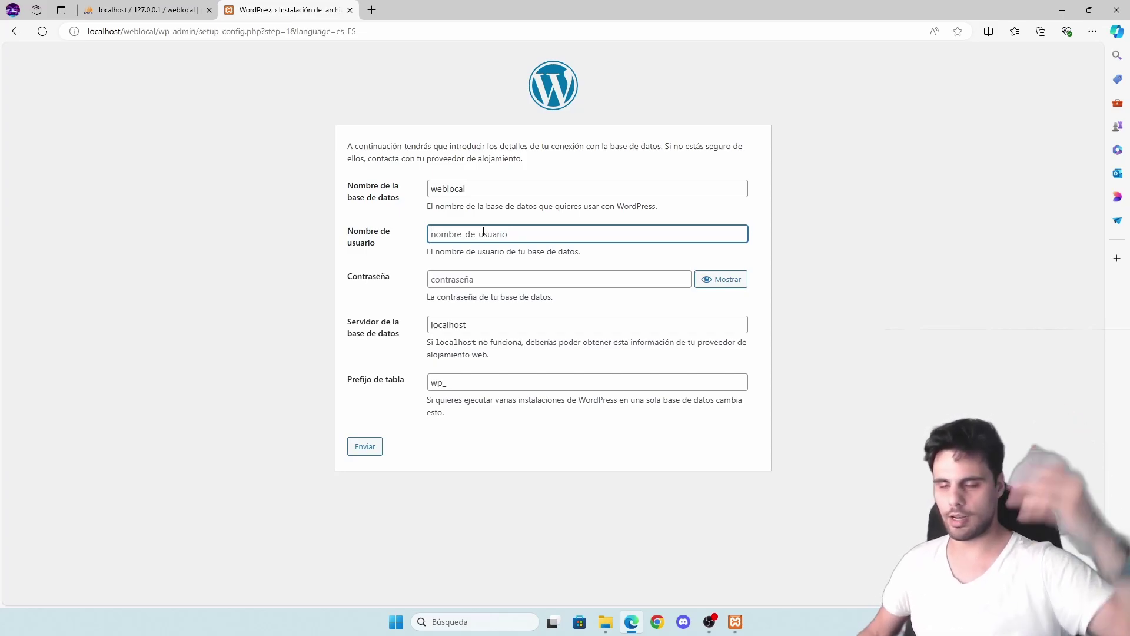
type("root")
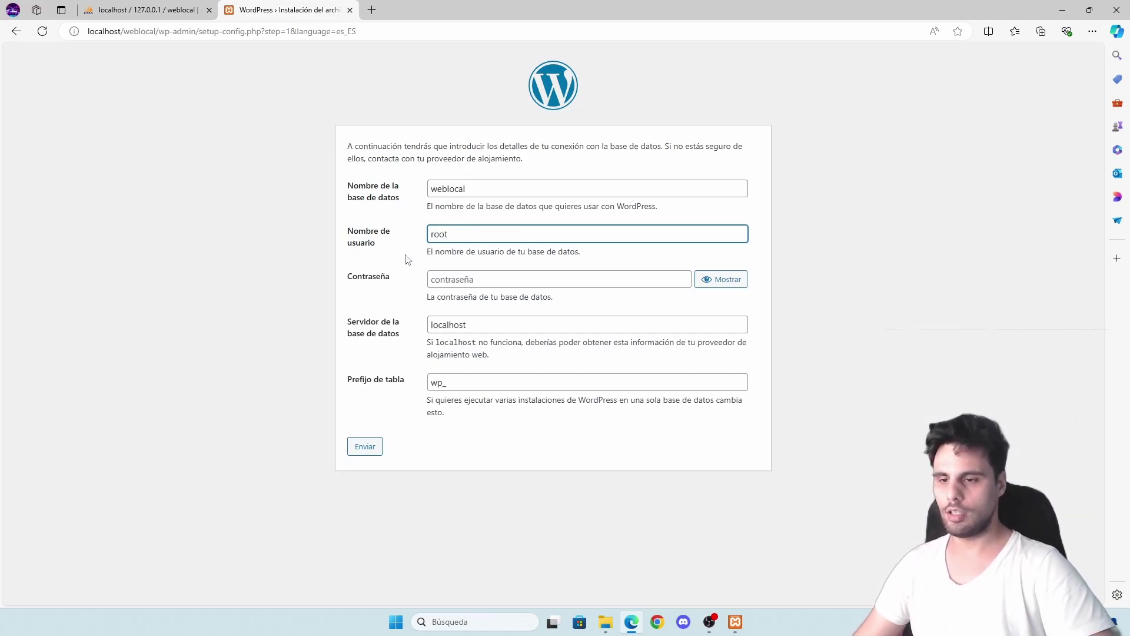
left_click(465, 276)
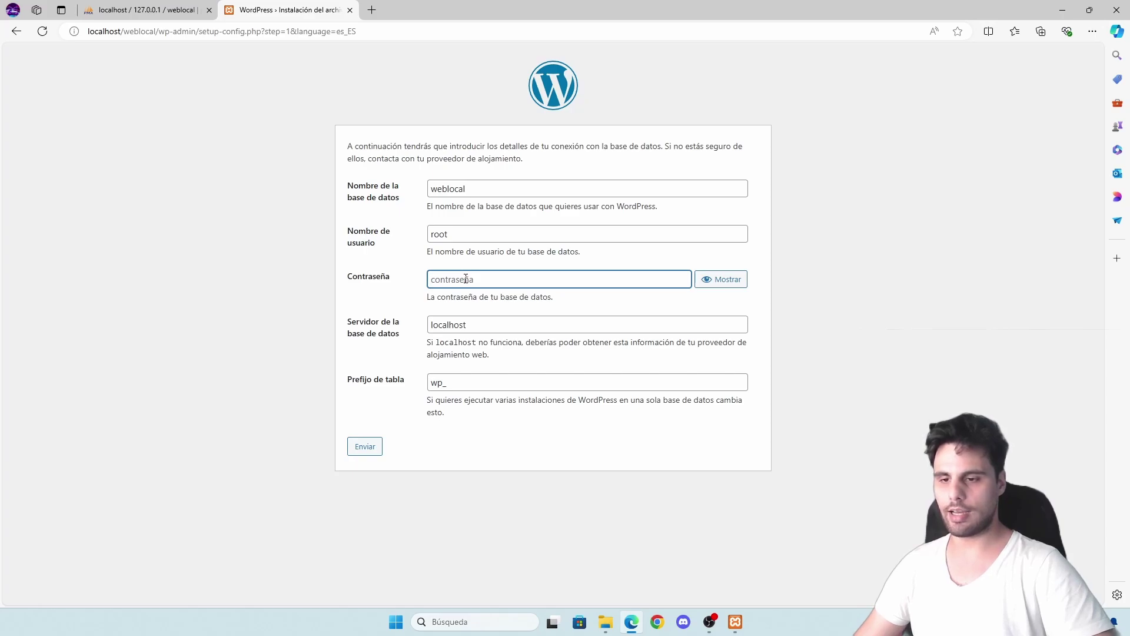
left_click(471, 325)
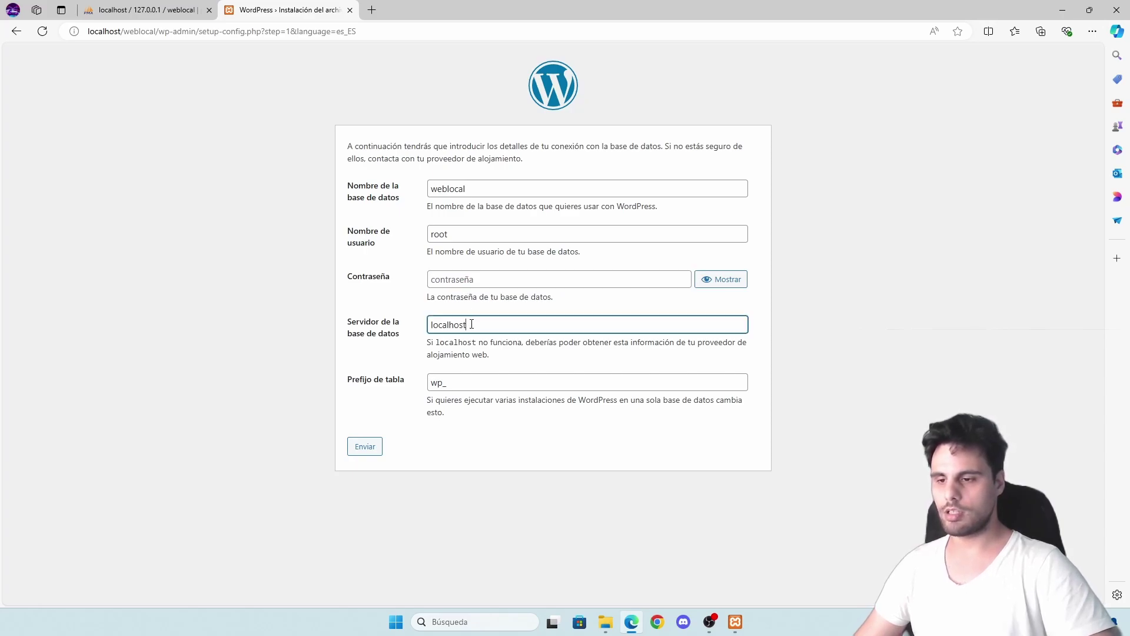
left_click(451, 382)
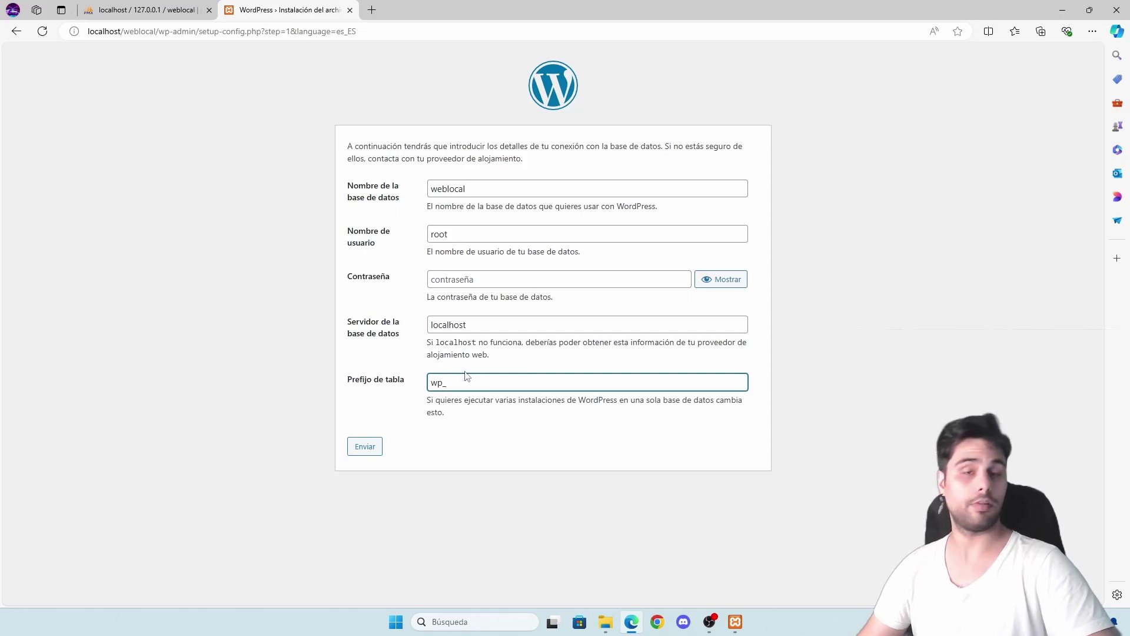
left_click(370, 446)
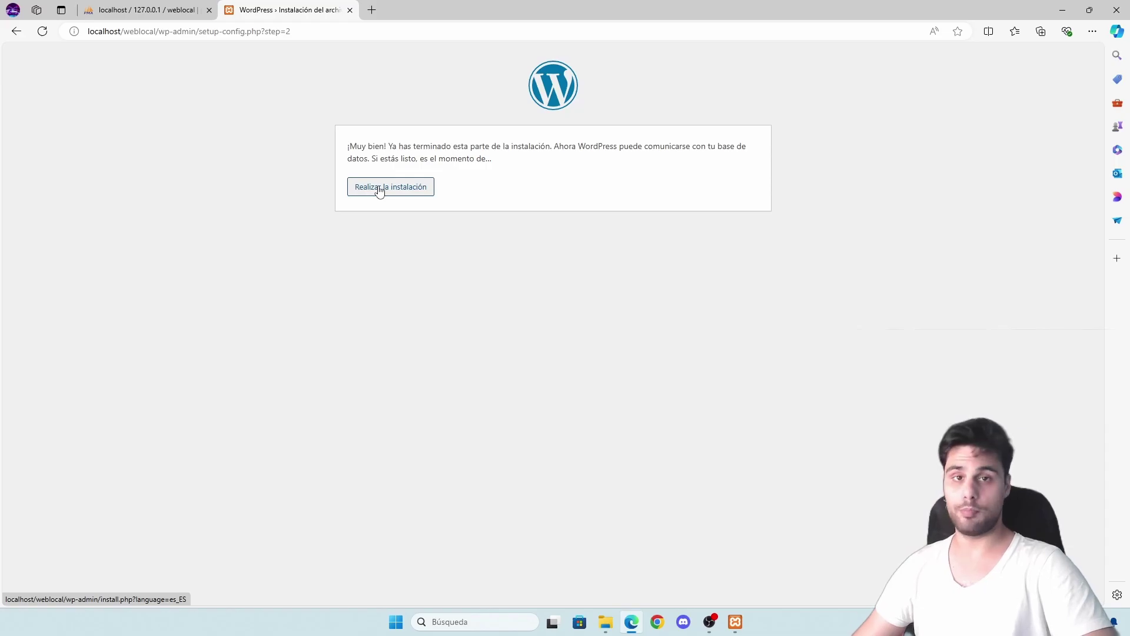
- Start the installation and enter site title weblocal plus the admin username
left_click(381, 189)
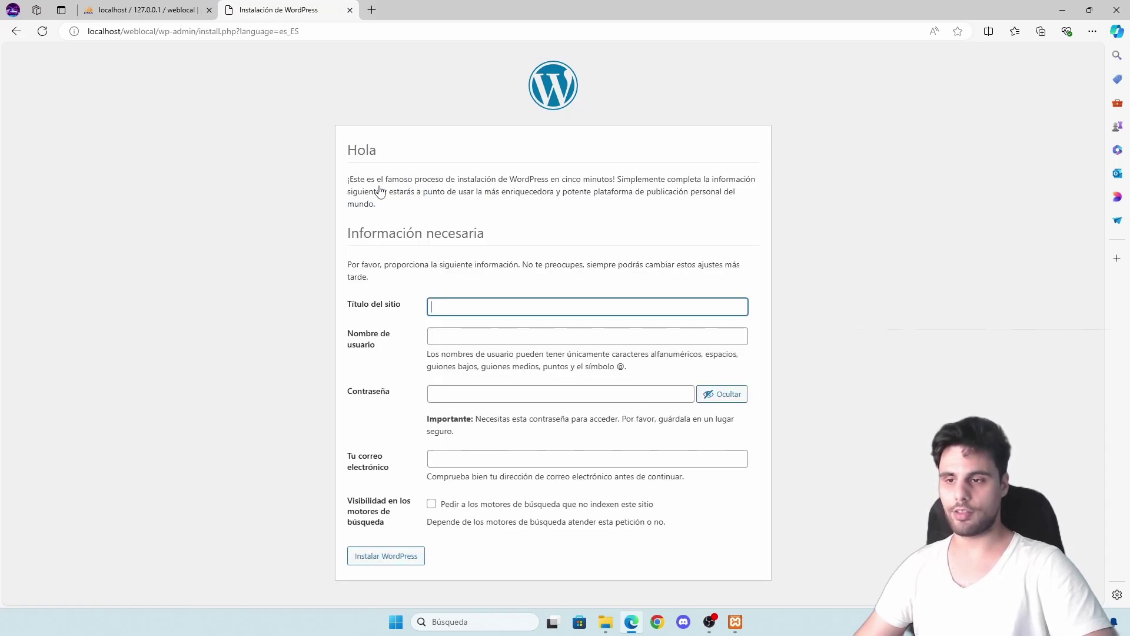
left_click(462, 305)
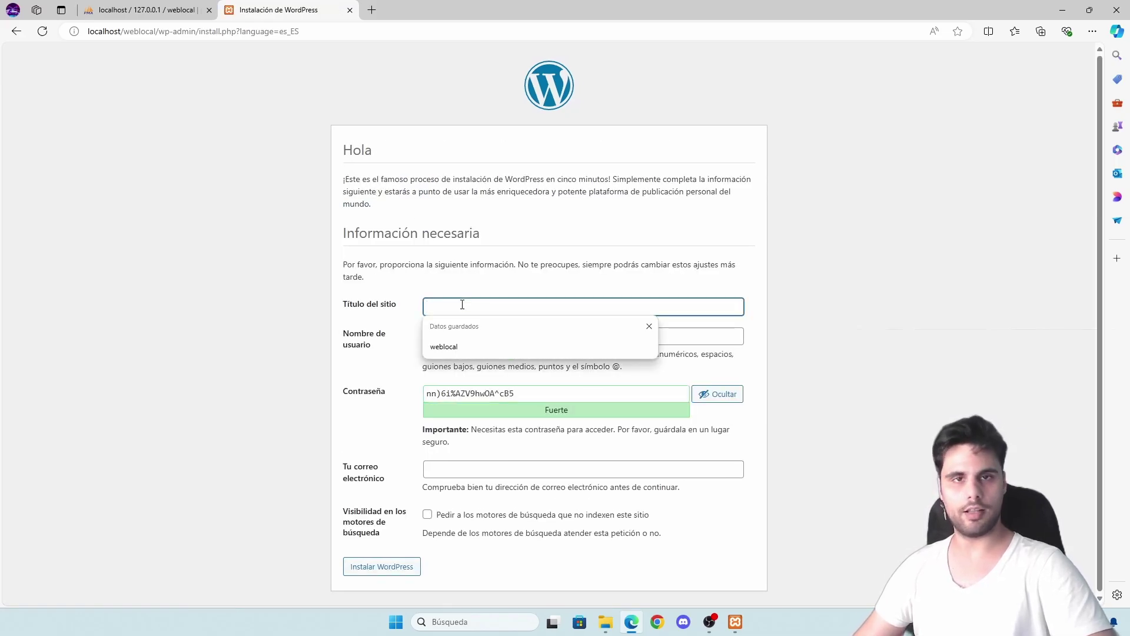
type("web")
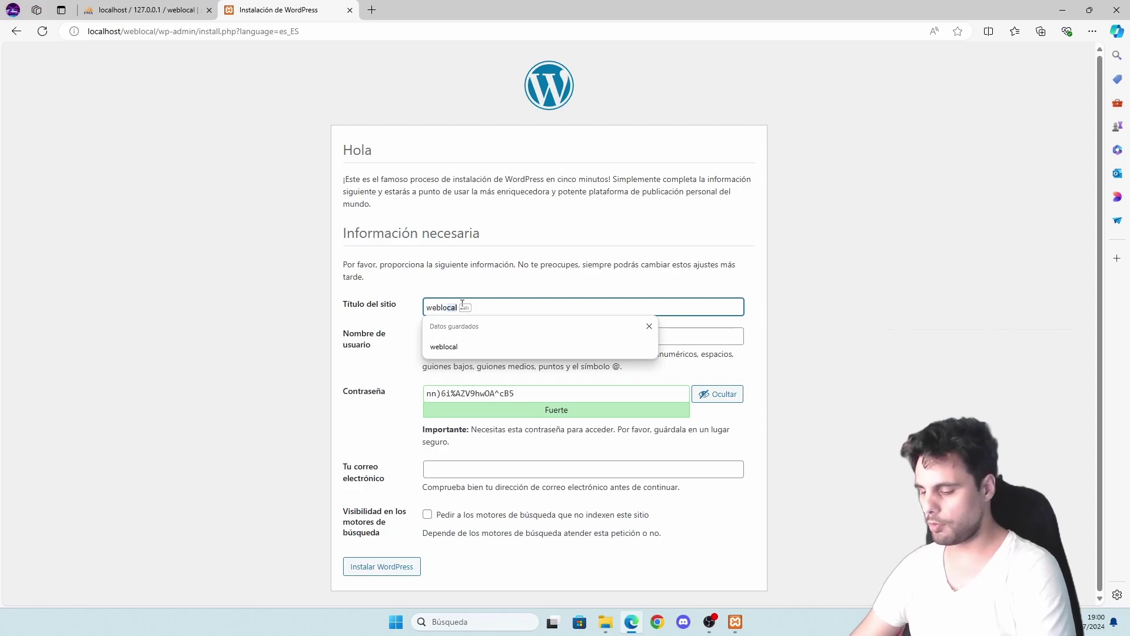
key("Tab")
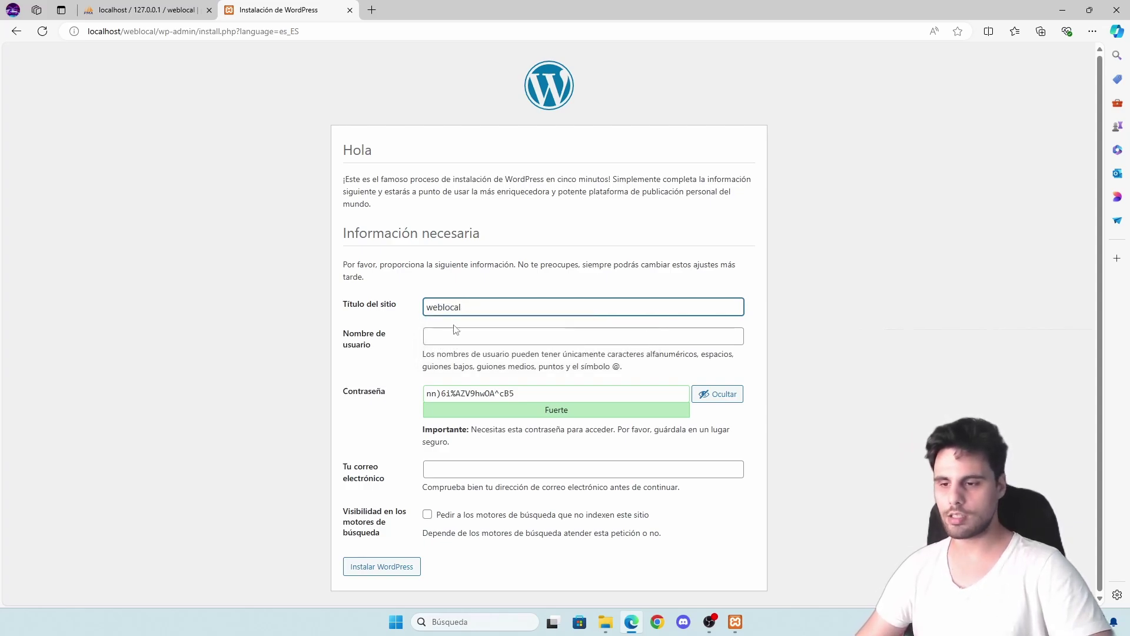
left_click(458, 336)
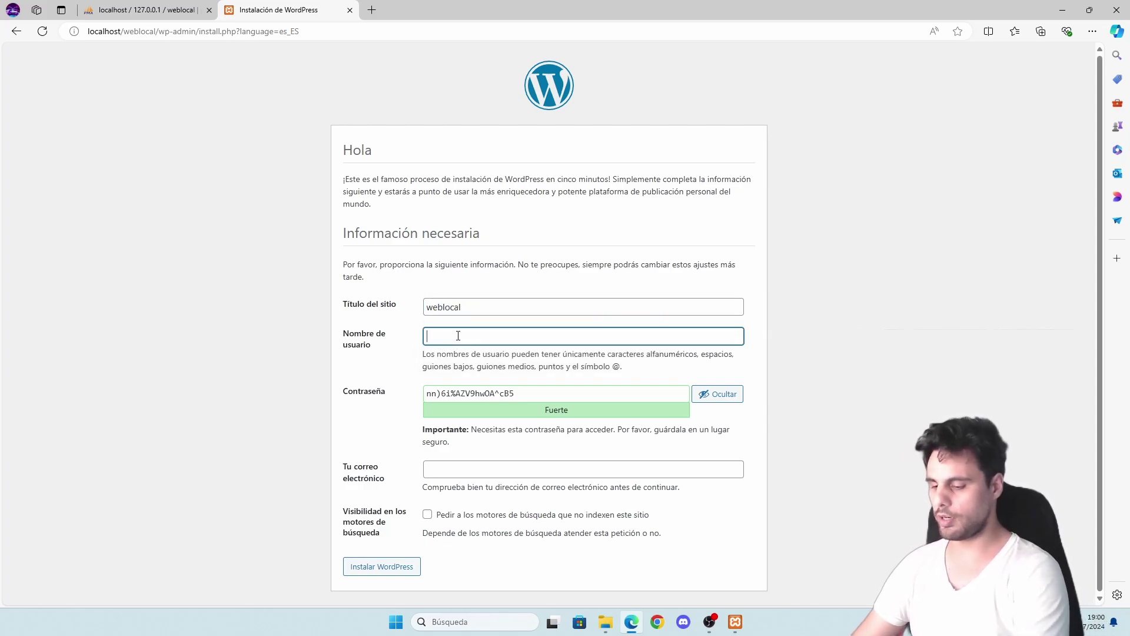
type("prueba")
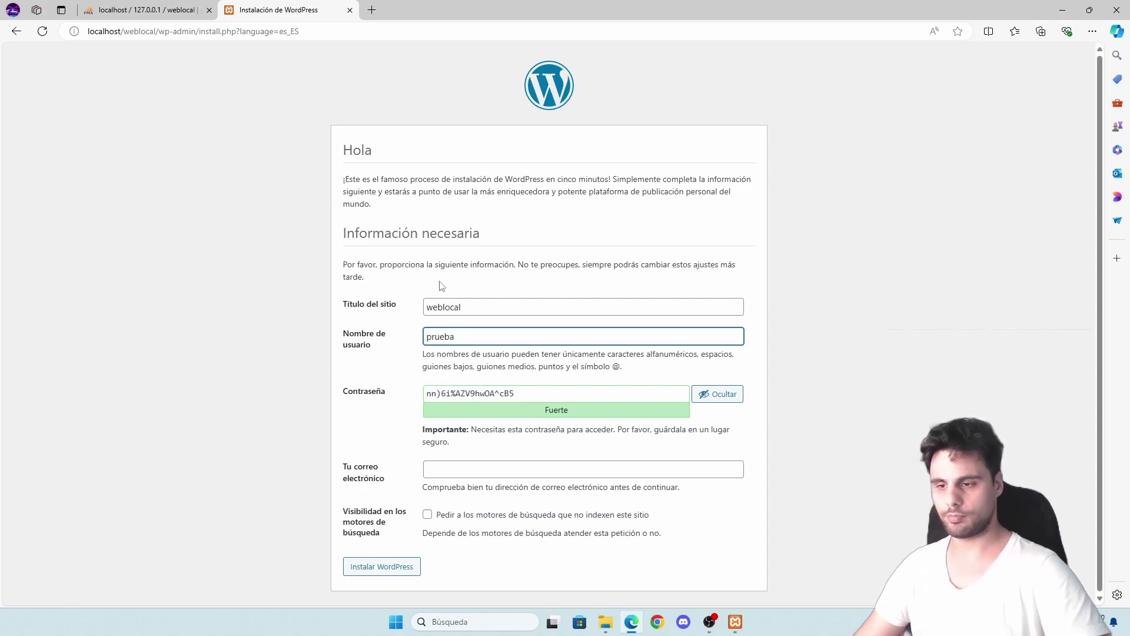
left_click(318, 337)
- Set a short password, confirm the weak password, discourage search indexing, and submit
triple_click(529, 395)
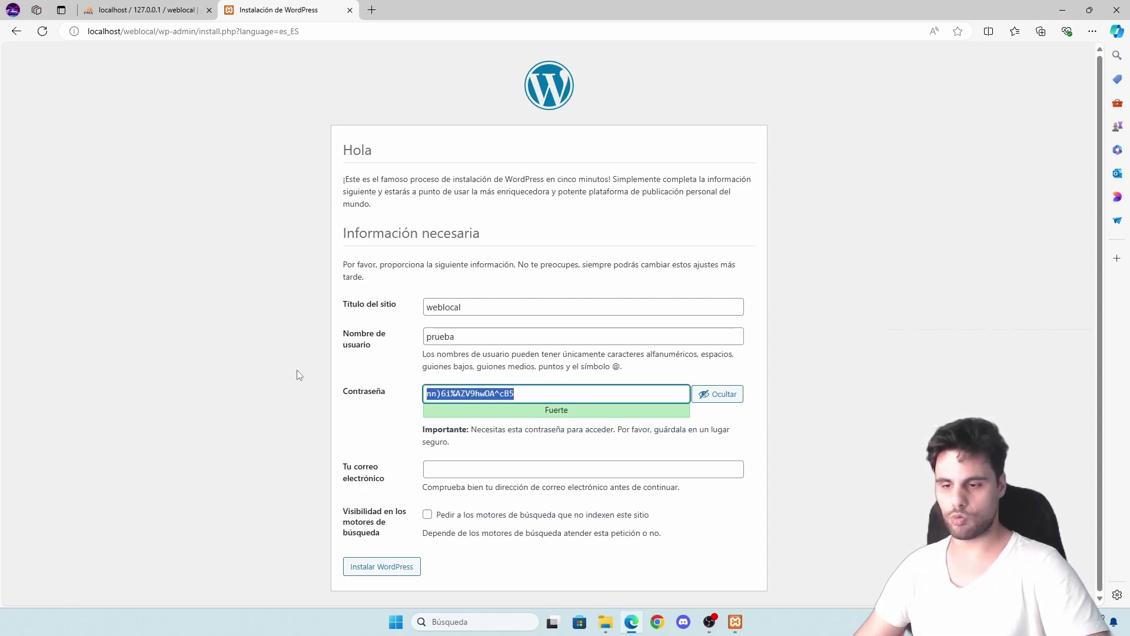
type("123")
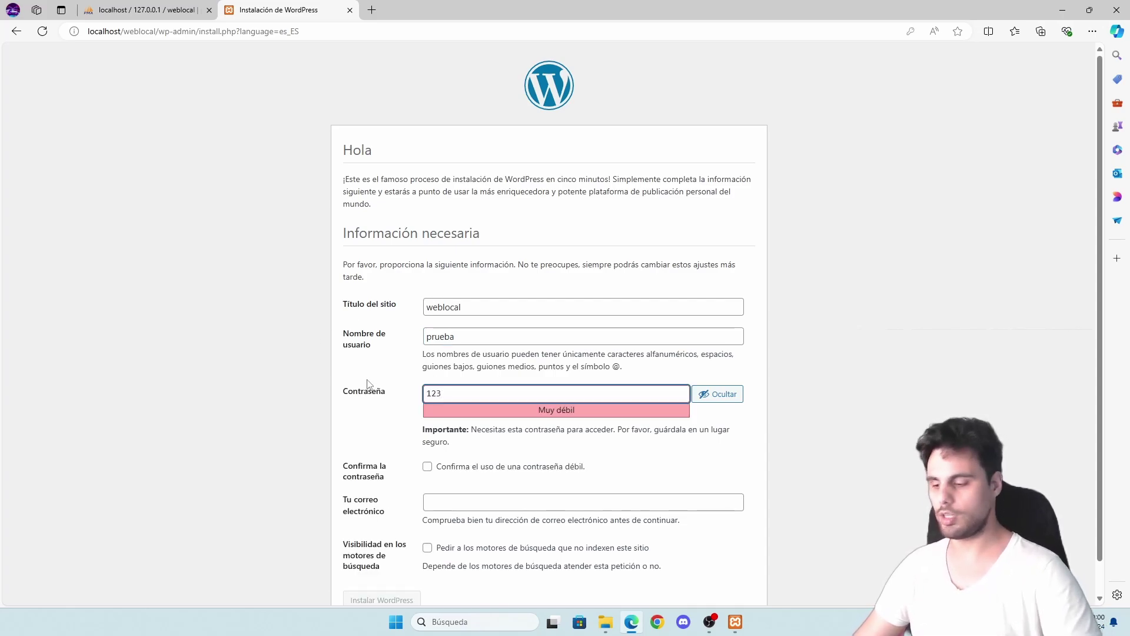
type("4")
left_click(340, 409)
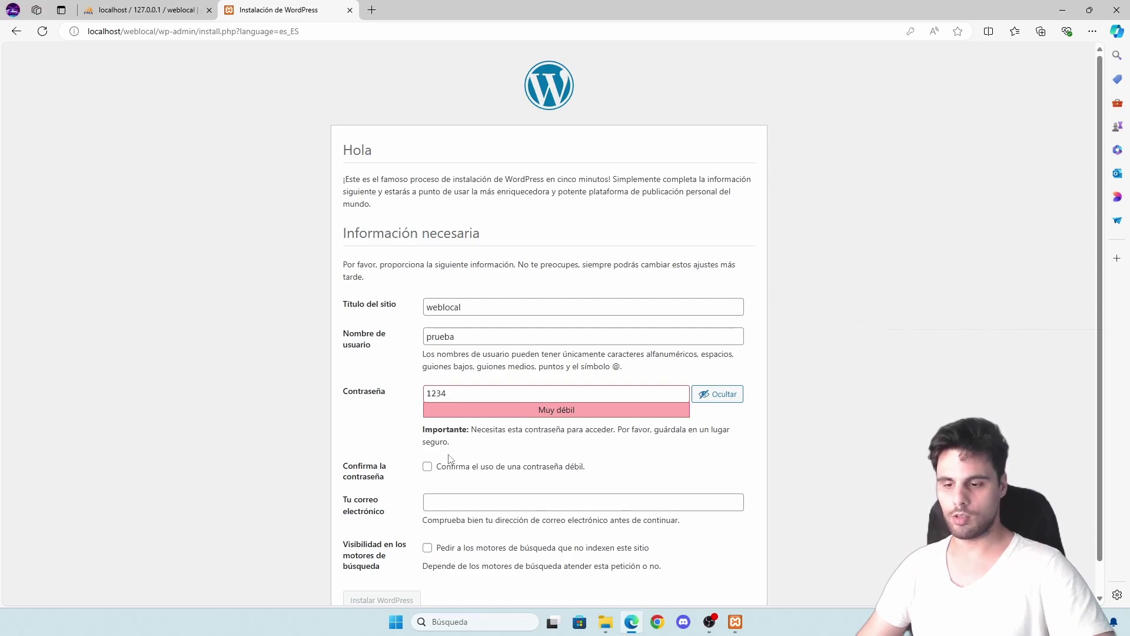
left_click(427, 467)
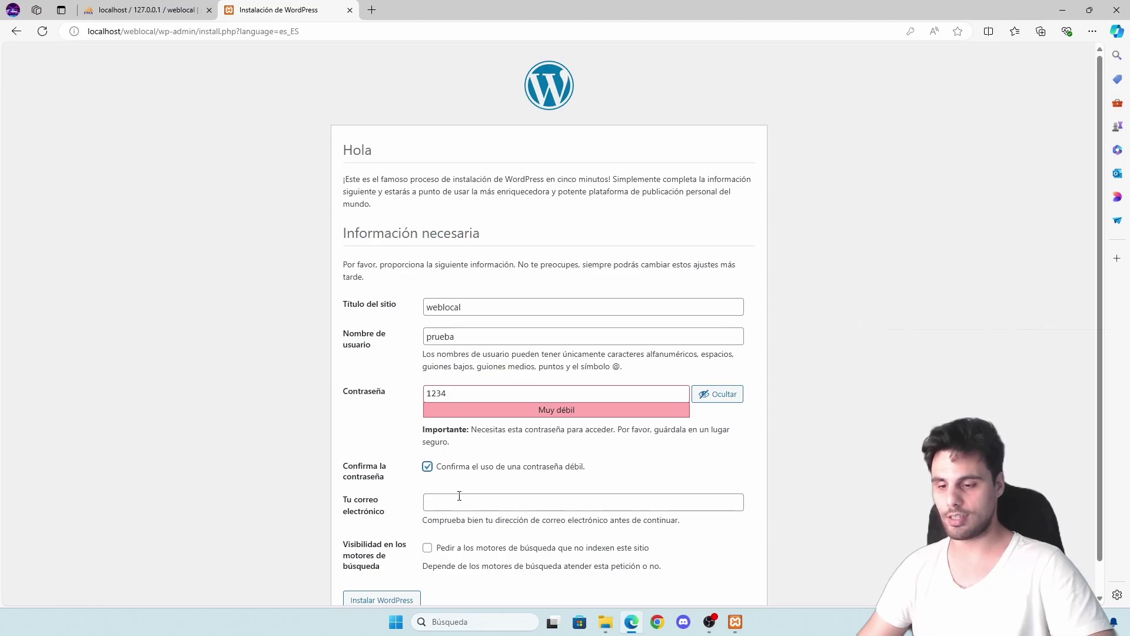
type("s")
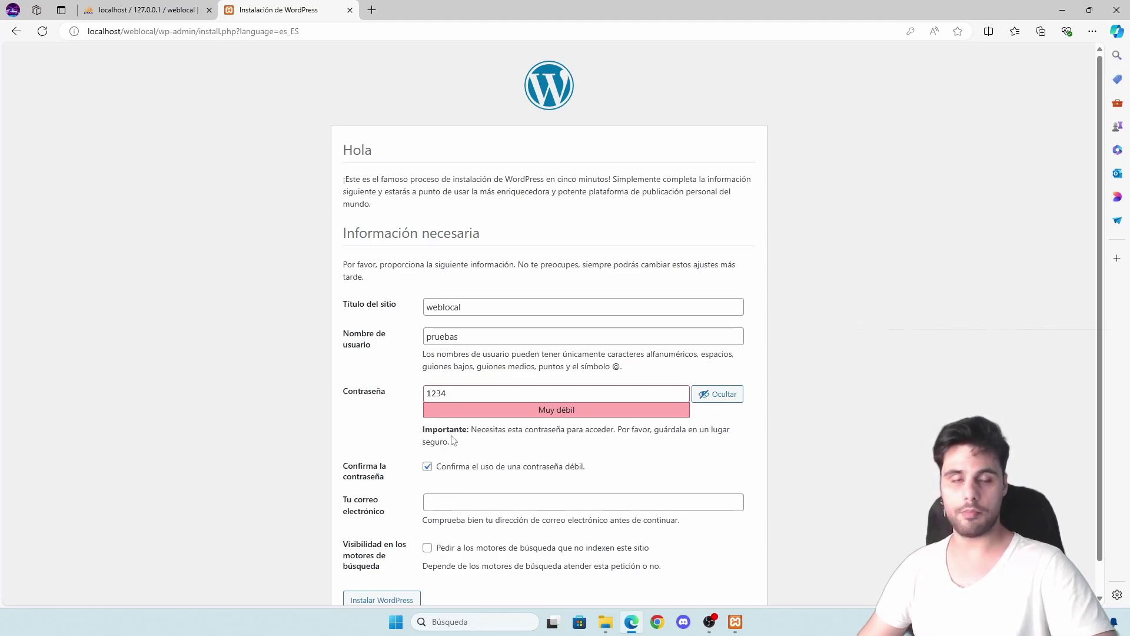
scroll(464, 426, "down", 1)
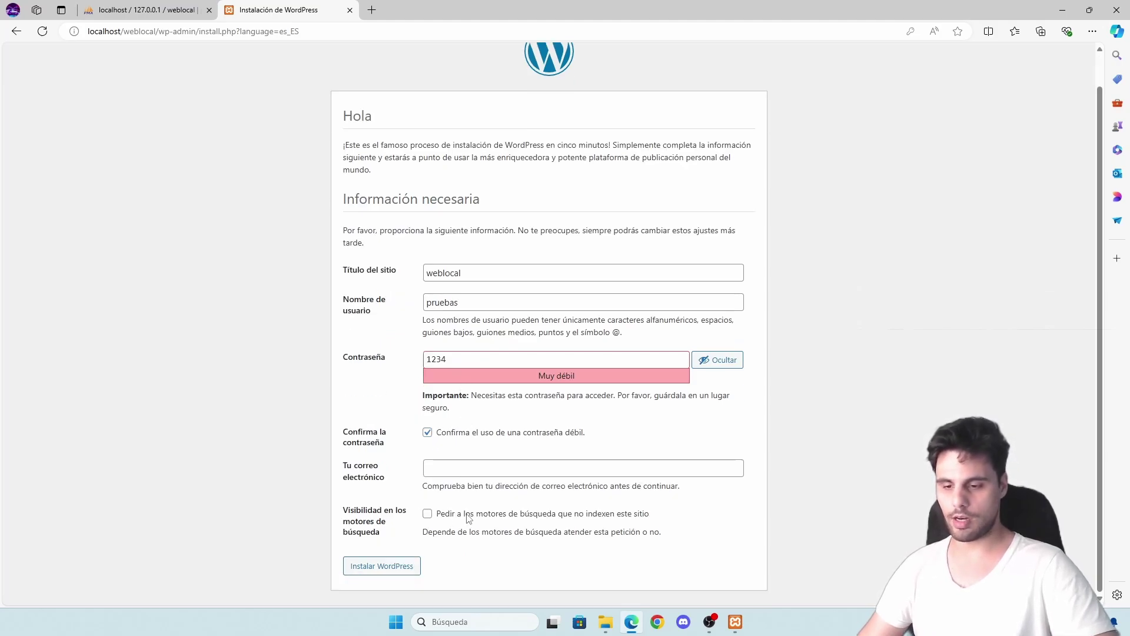
left_click(429, 515)
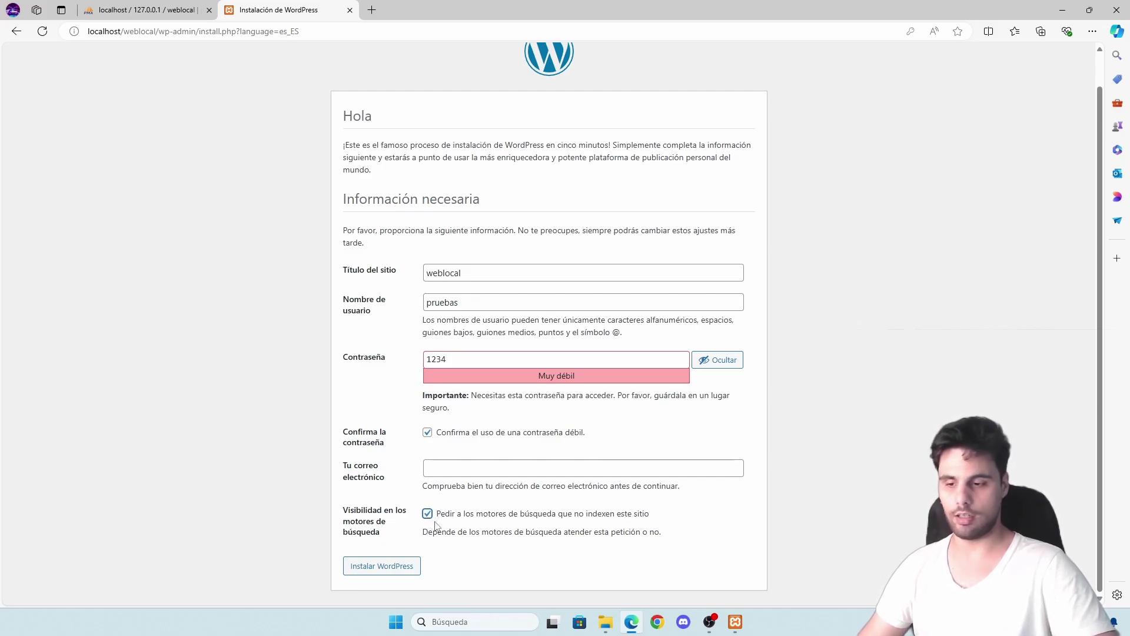
left_click(393, 566)
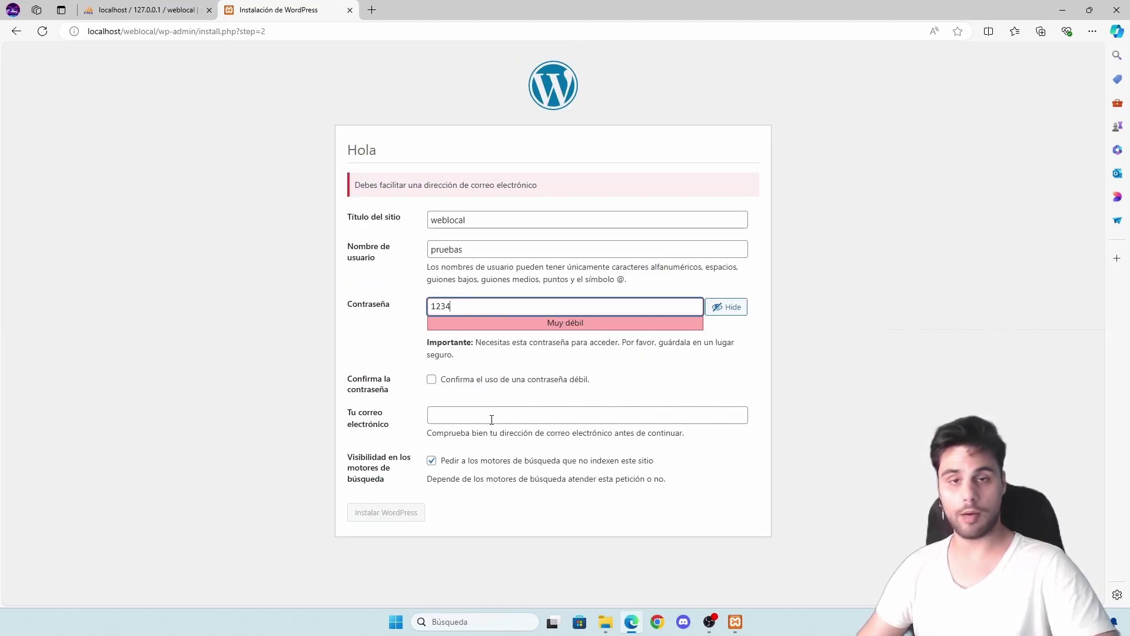
- Fill in the admin e-mail address from the saved suggestion and install WordPress
left_click(491, 419)
key("ctrl+v")
left_click(431, 379)
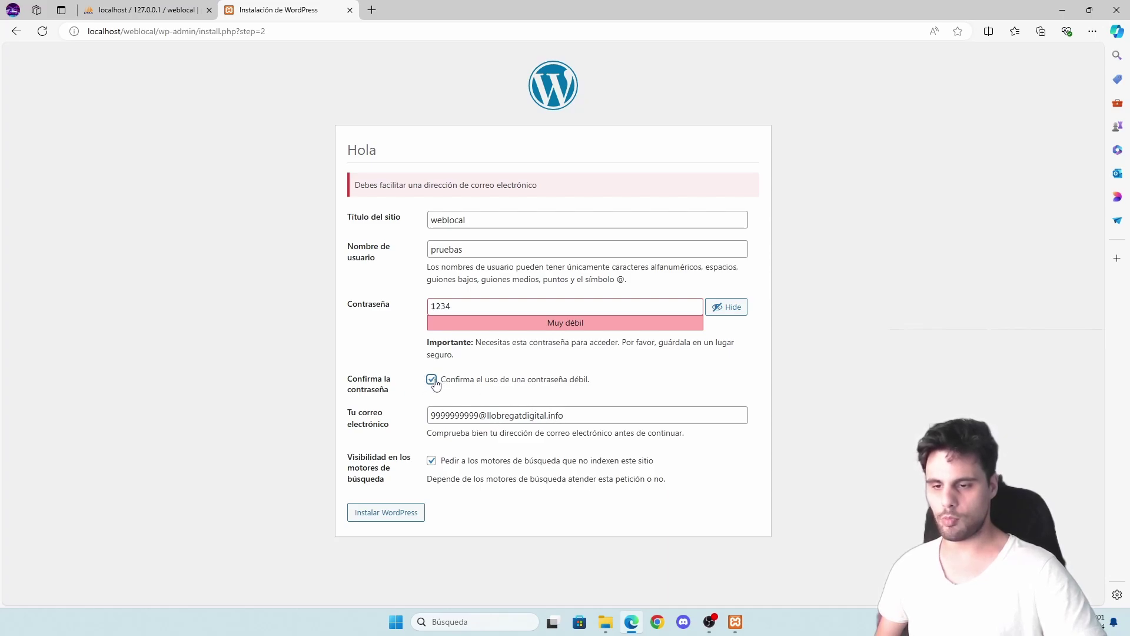
left_click(399, 511)
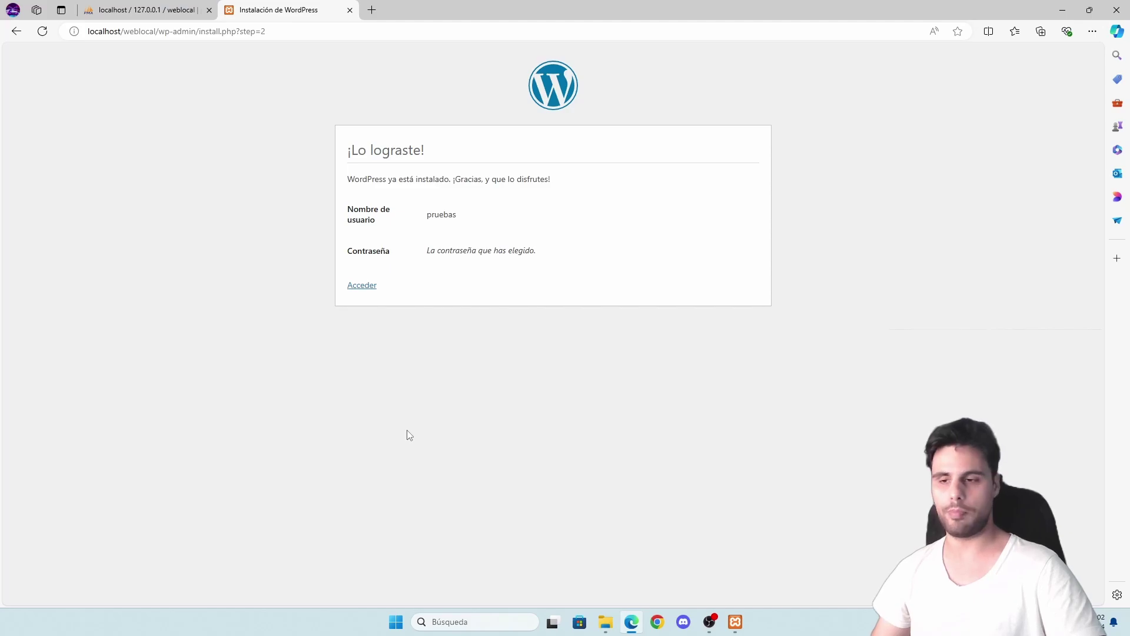
- Log in with the new admin username and password, with Recuérdame ticked
left_click(364, 288)
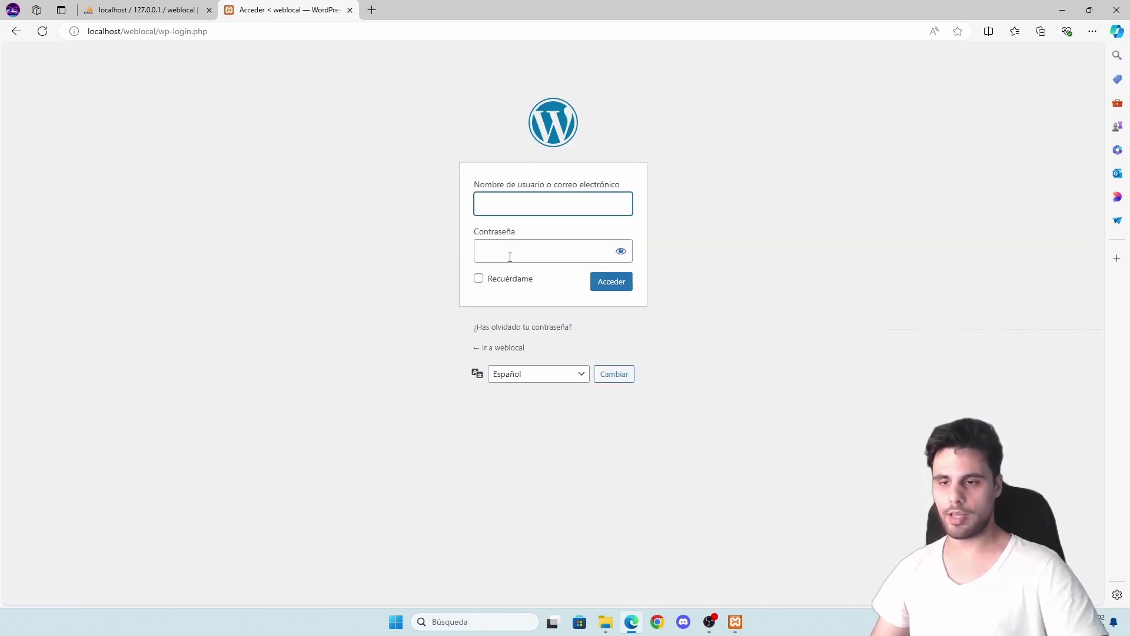
type("pru")
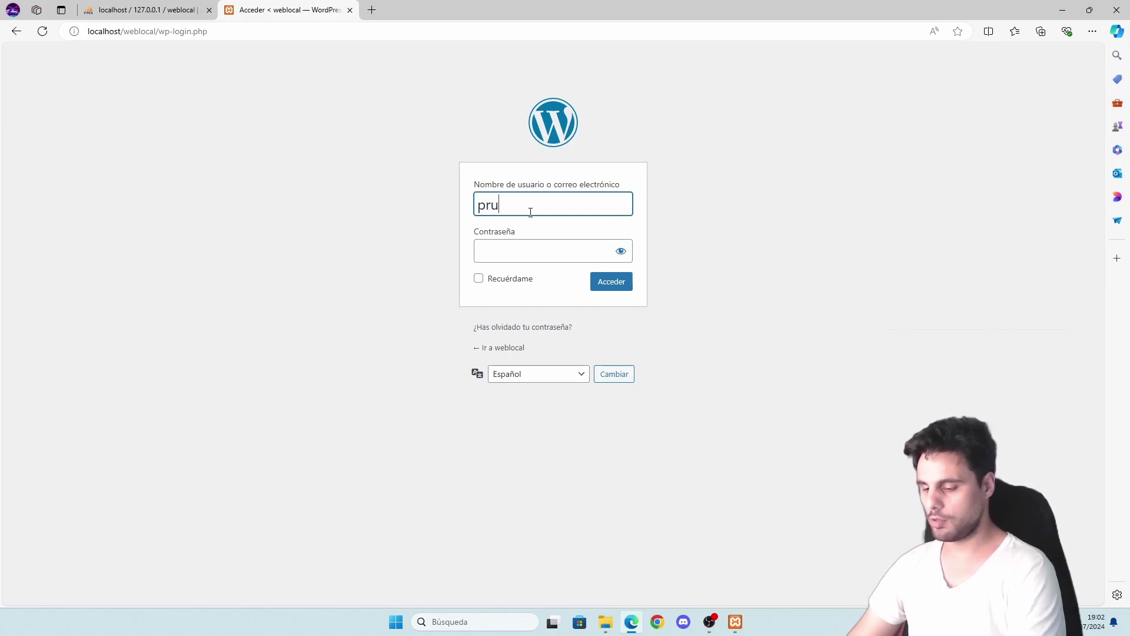
type("ebas")
key("Tab")
key("Tab")
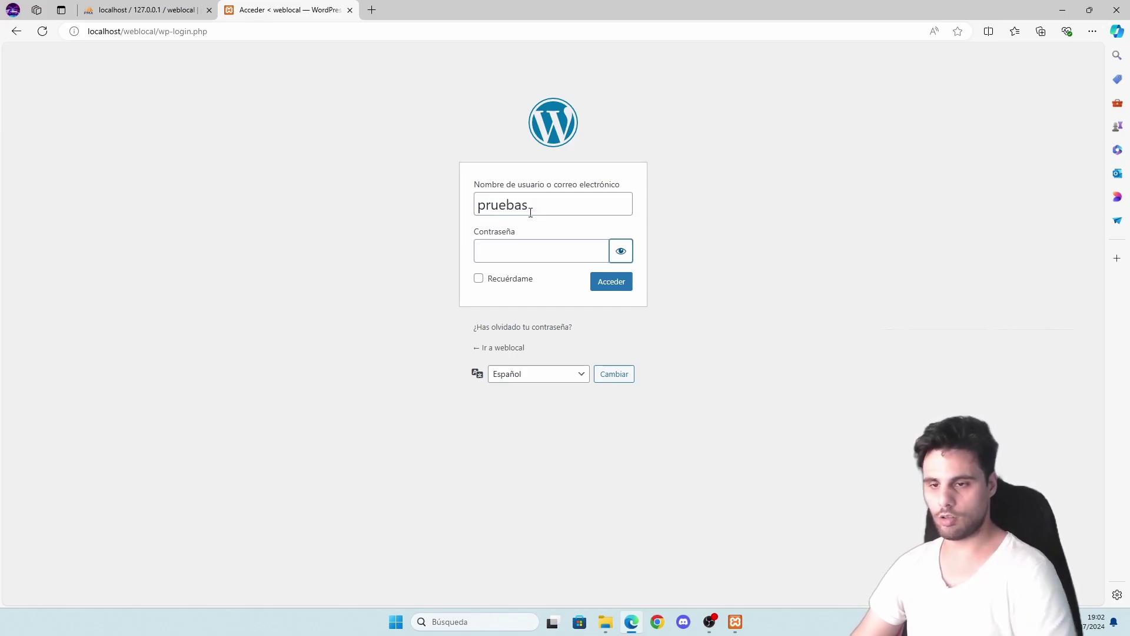
left_click(533, 253)
type("1234")
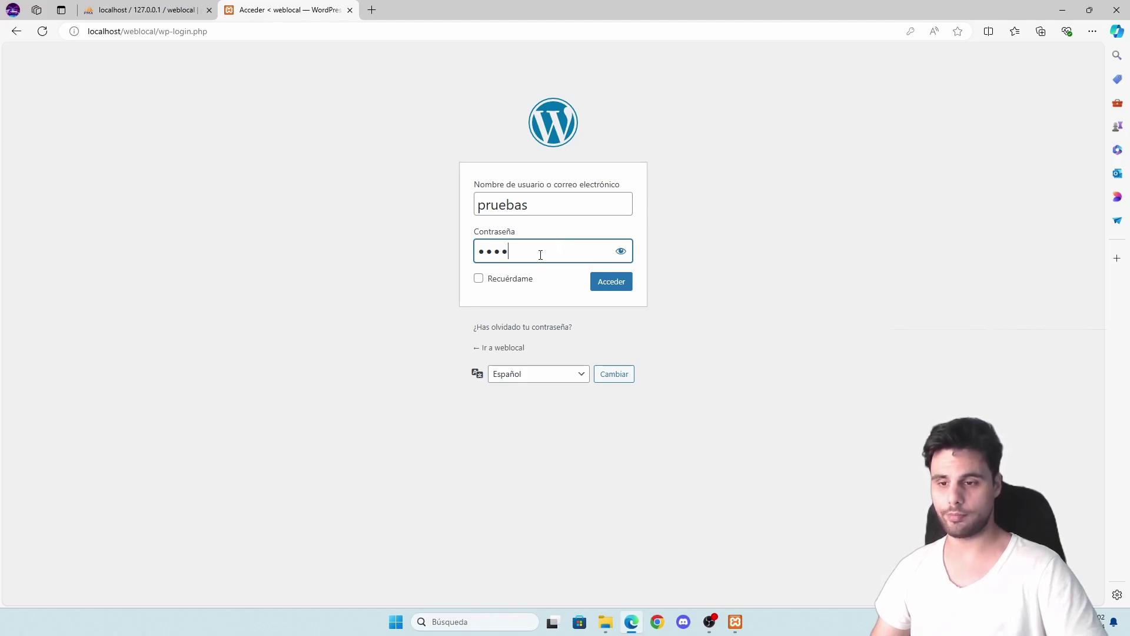
left_click(478, 279)
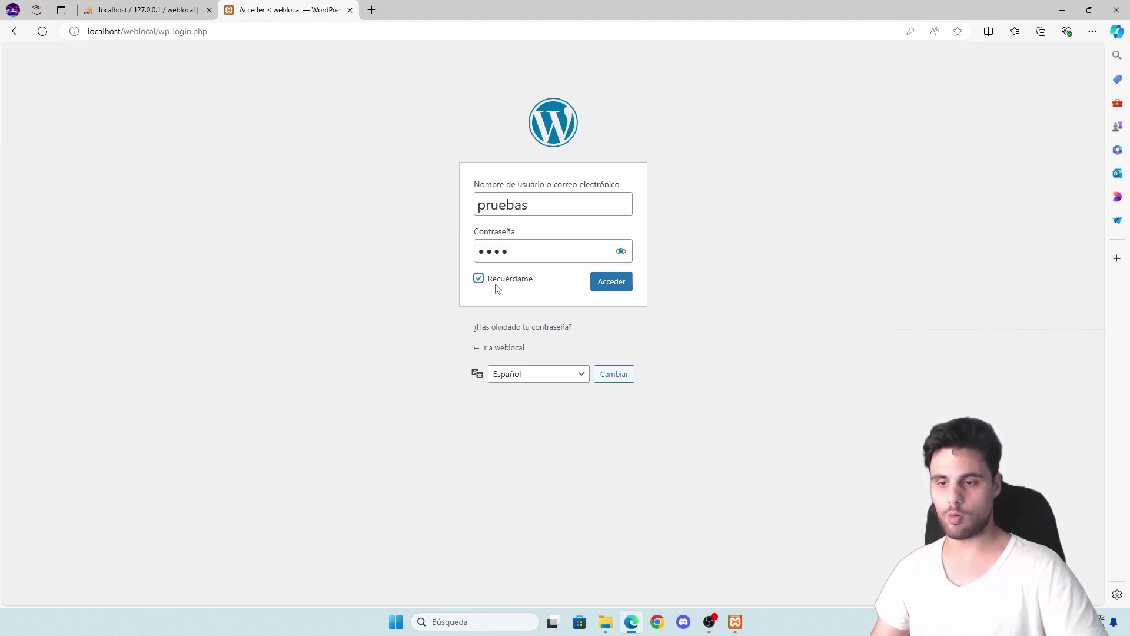
left_click(605, 286)
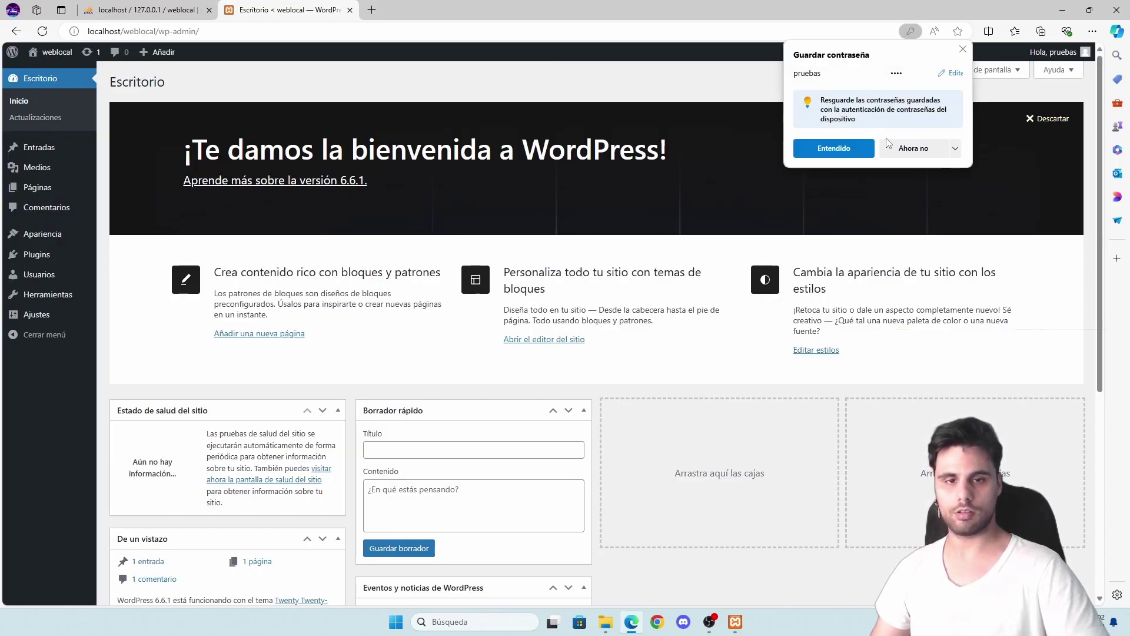
- Dismiss the save-password prompt, review the weblocal front page in a new tab, then return to Escritorio
left_click(724, 169)
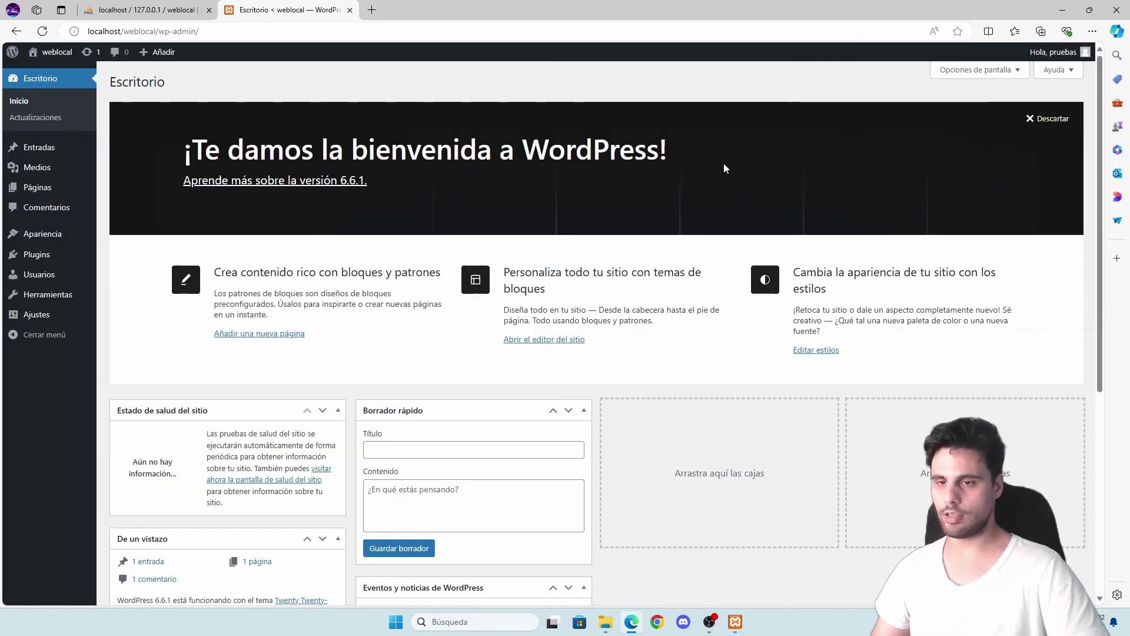
middle_click(47, 69)
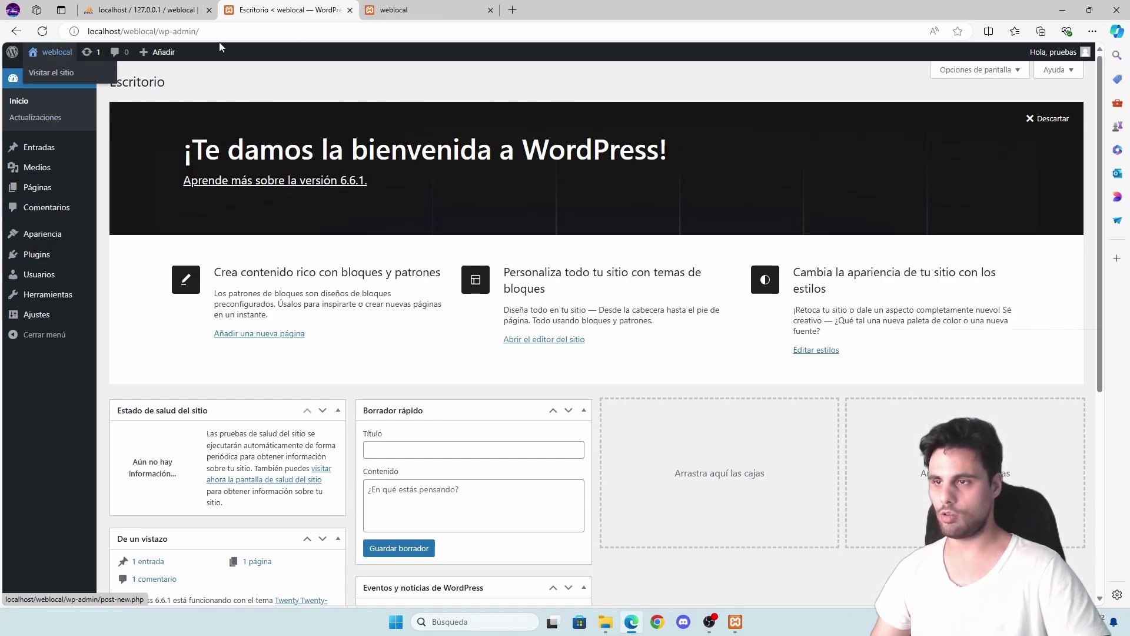
left_click(412, 10)
scroll(267, 172, "down", 12)
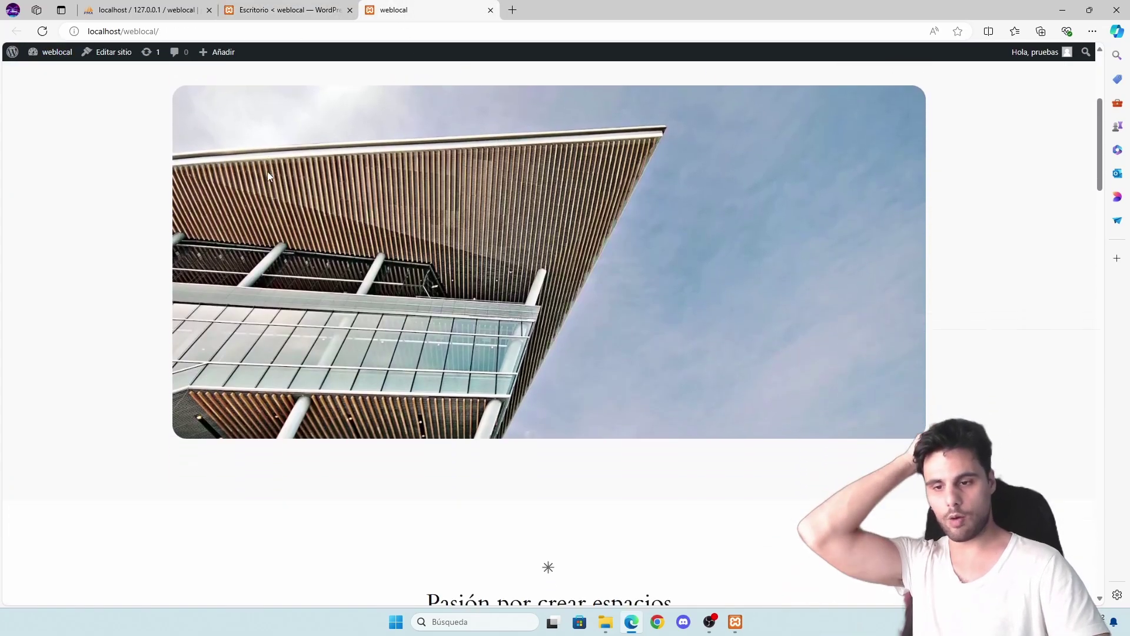
scroll(270, 171, "down", 15)
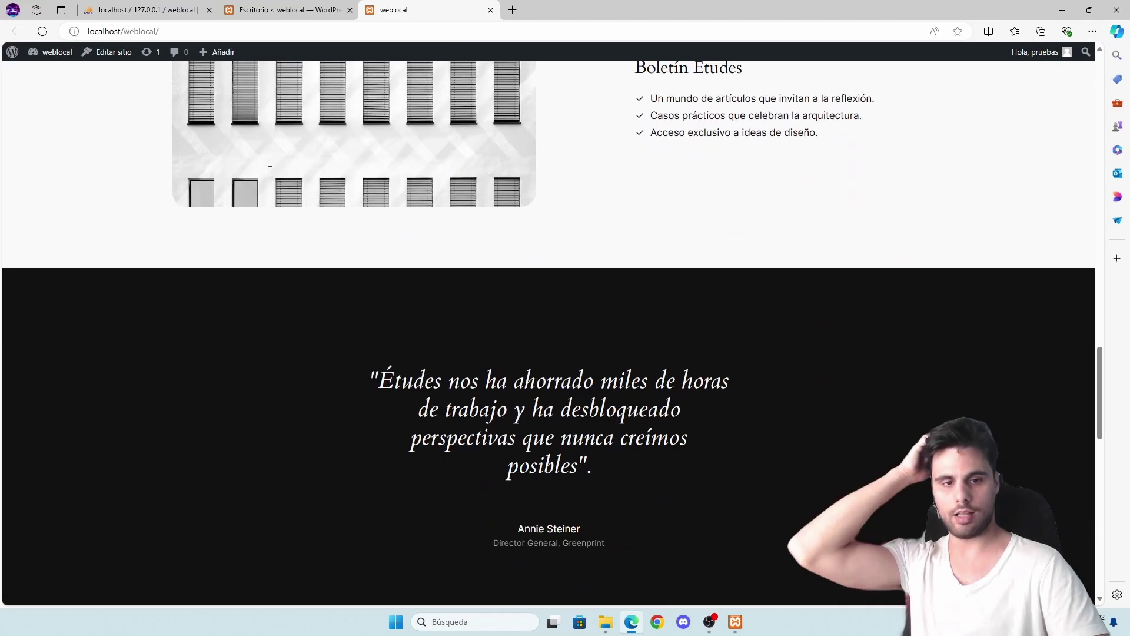
scroll(1017, 416, "up", 3)
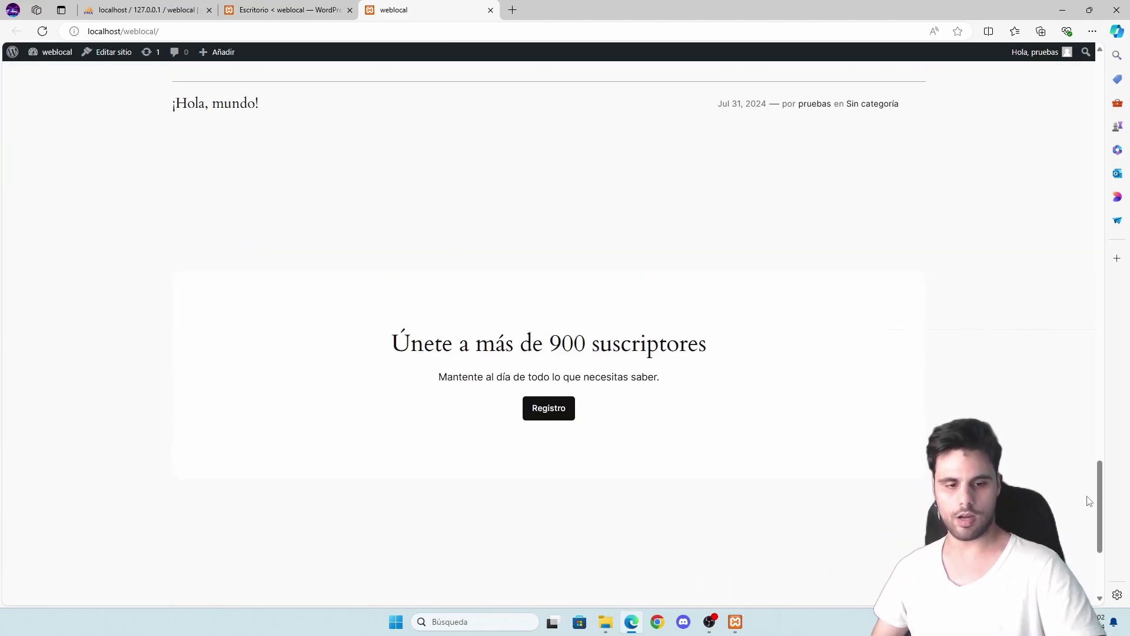
left_click_drag(1098, 501, 1042, 94)
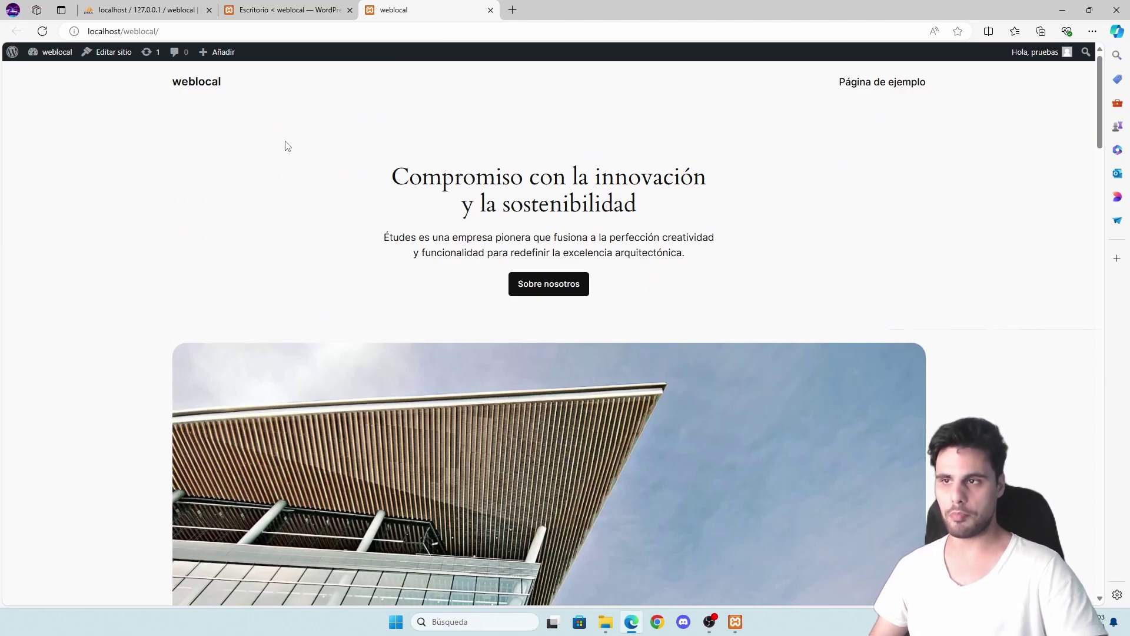
left_click(284, 13)
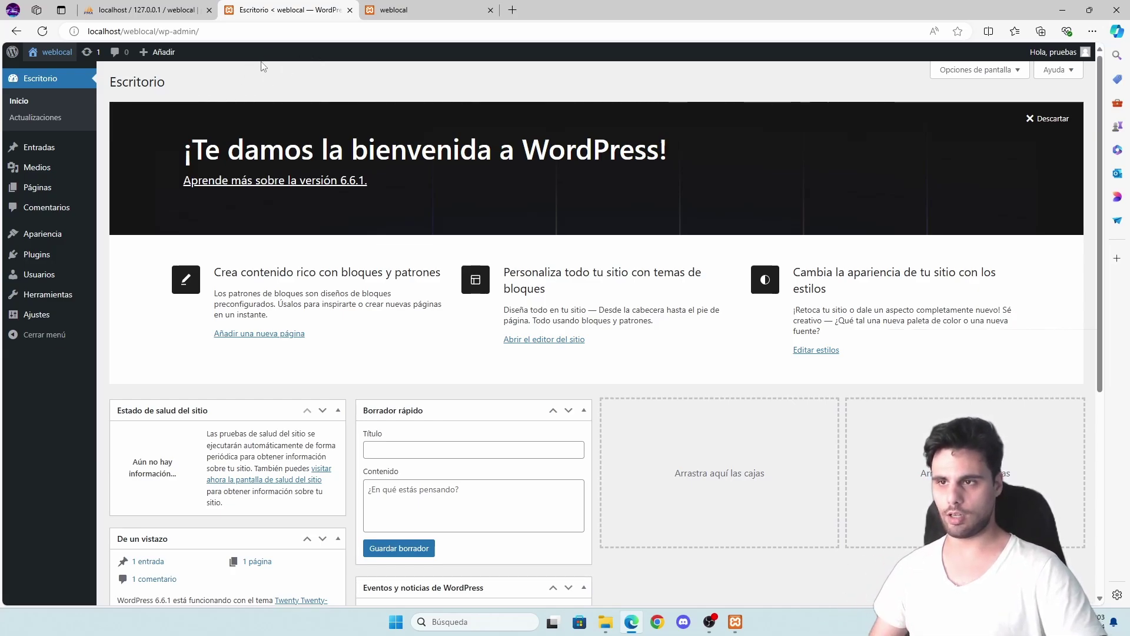
- Remove wp-admin/ from the address so the tab shows the weblocal front page
left_click_drag(157, 31, 199, 37)
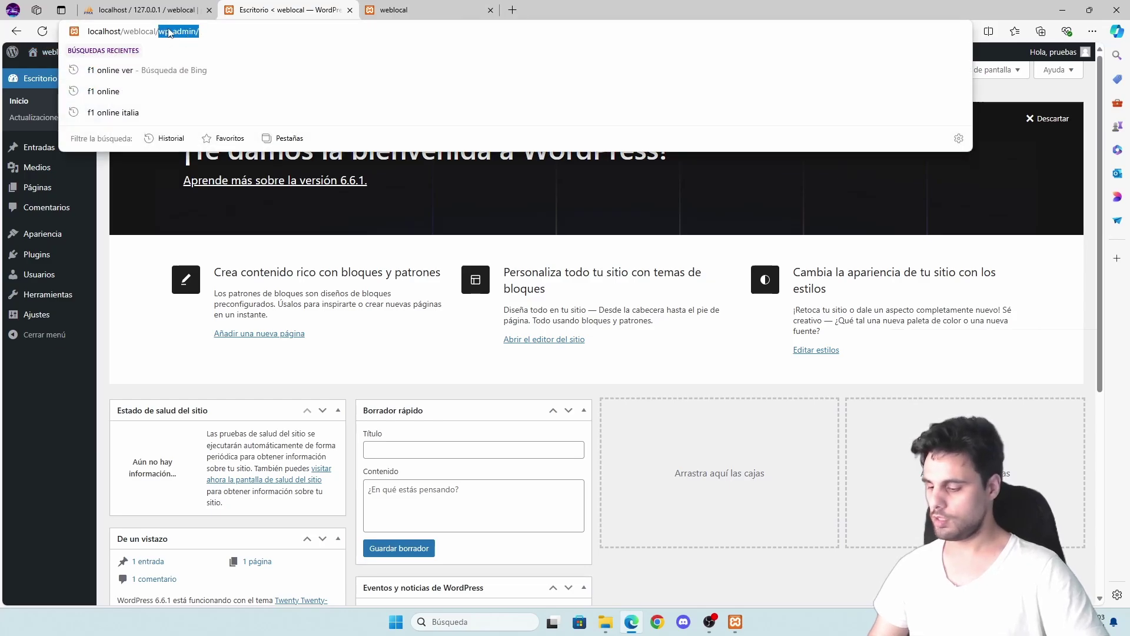
key("BackSpace")
key("Return")
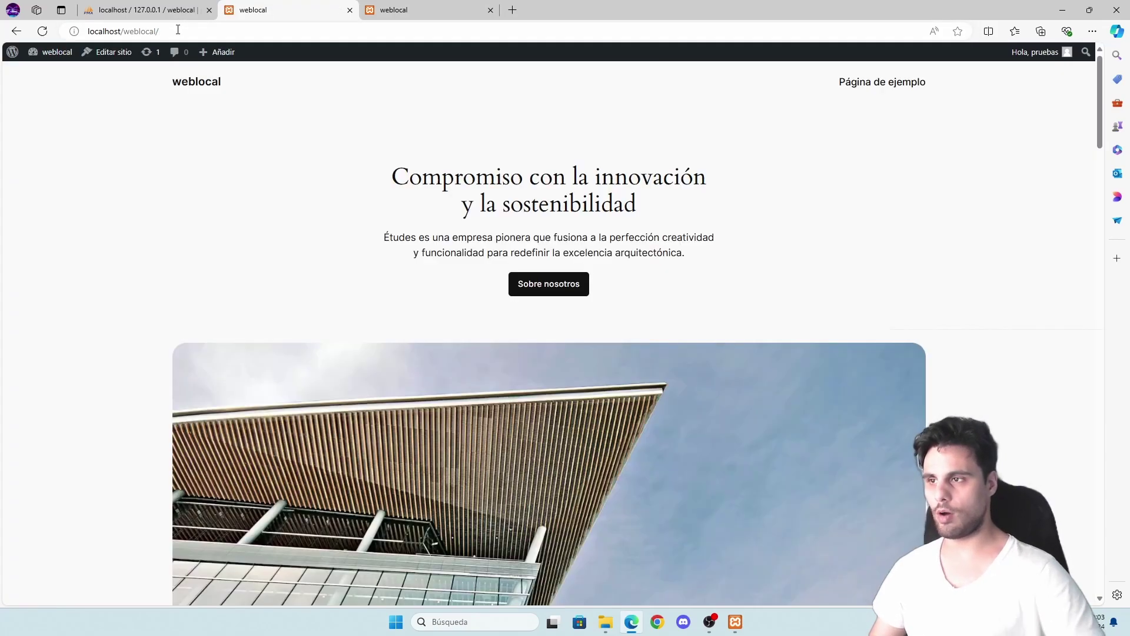
scroll(329, 157, "down", 5)
scroll(329, 158, "up", 5)
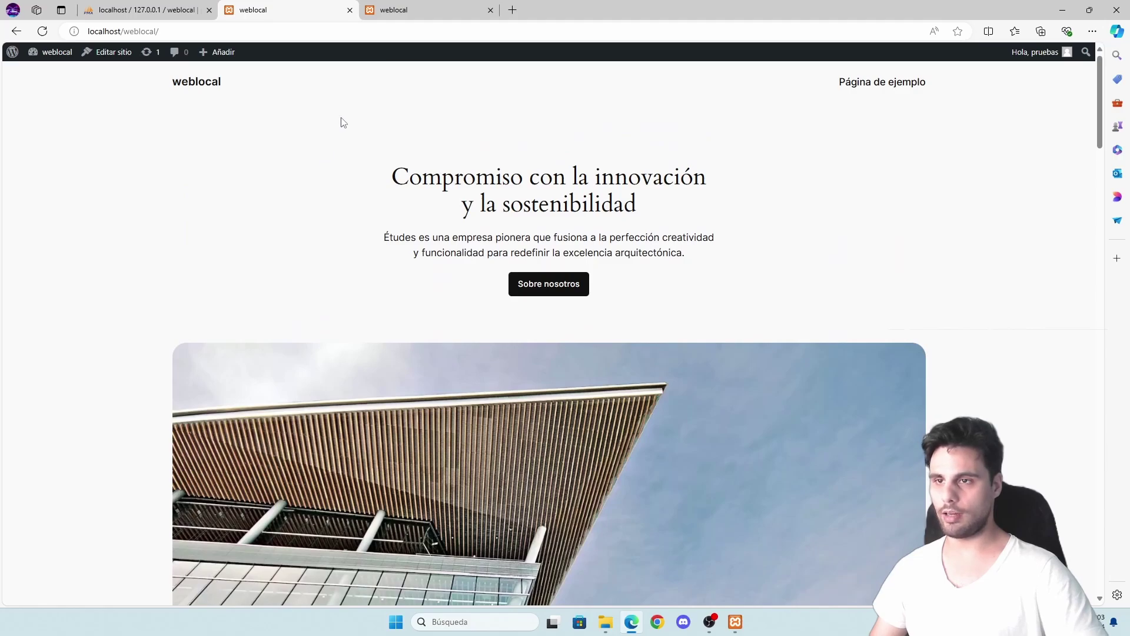
- In a new tab, load localhost/weblocal and then localhost/weblocal/wp-admin
left_click(513, 10)
type("localh")
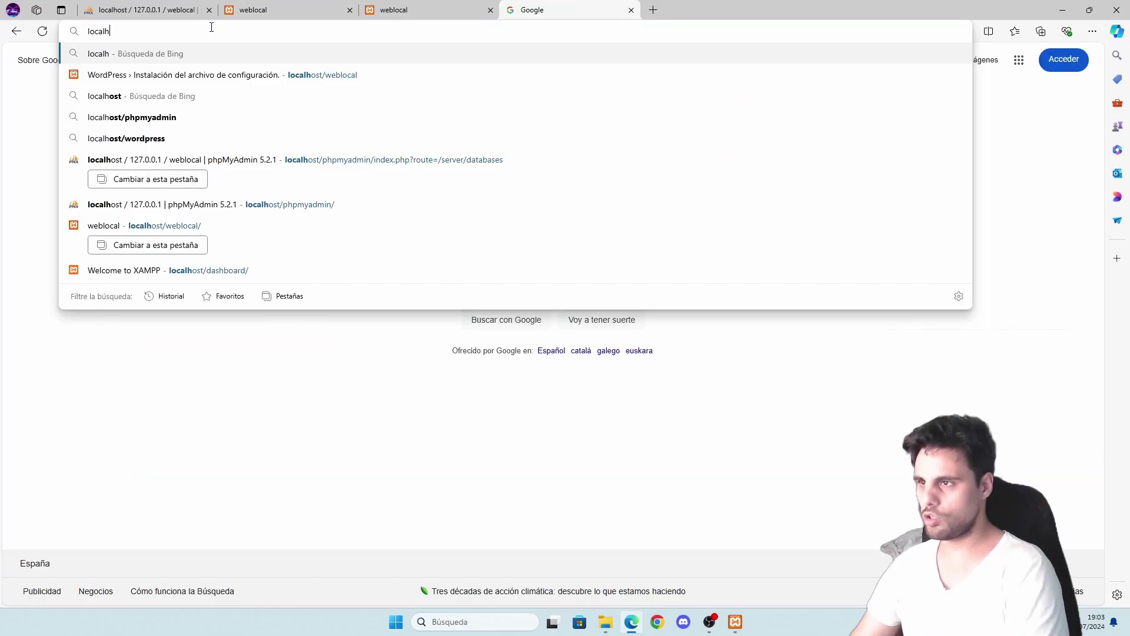
type("ost/")
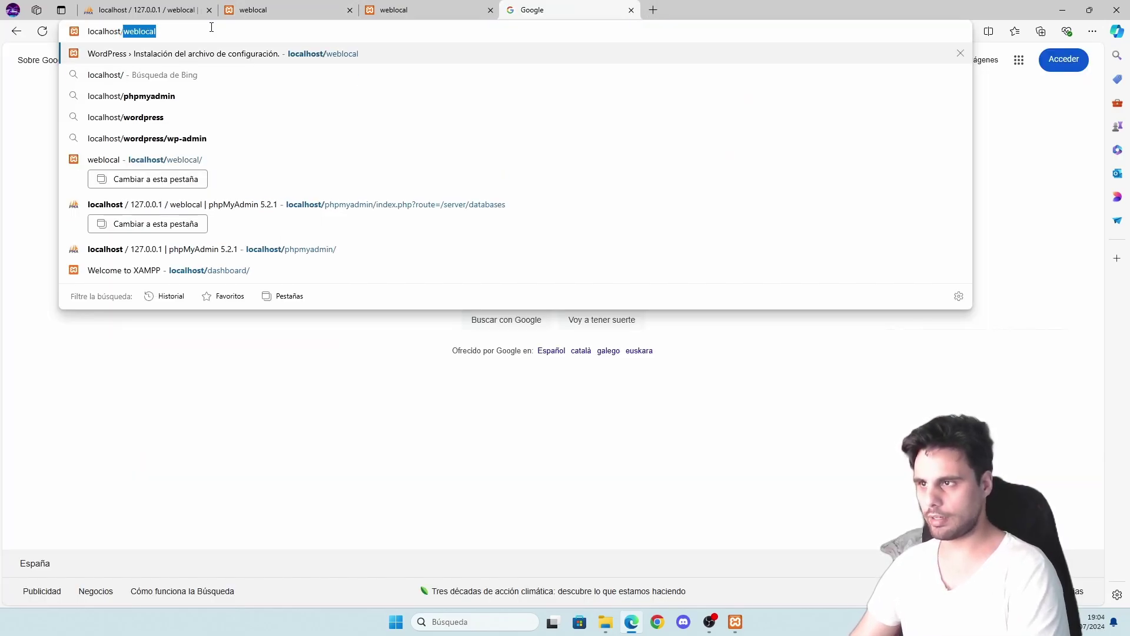
type("weblocal")
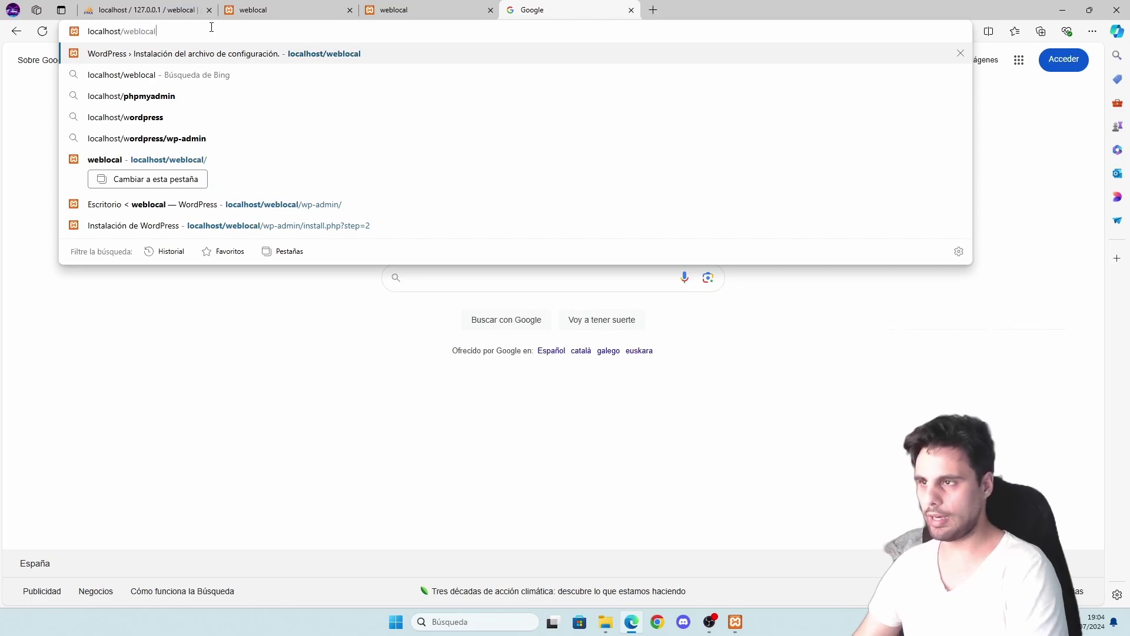
key("Return")
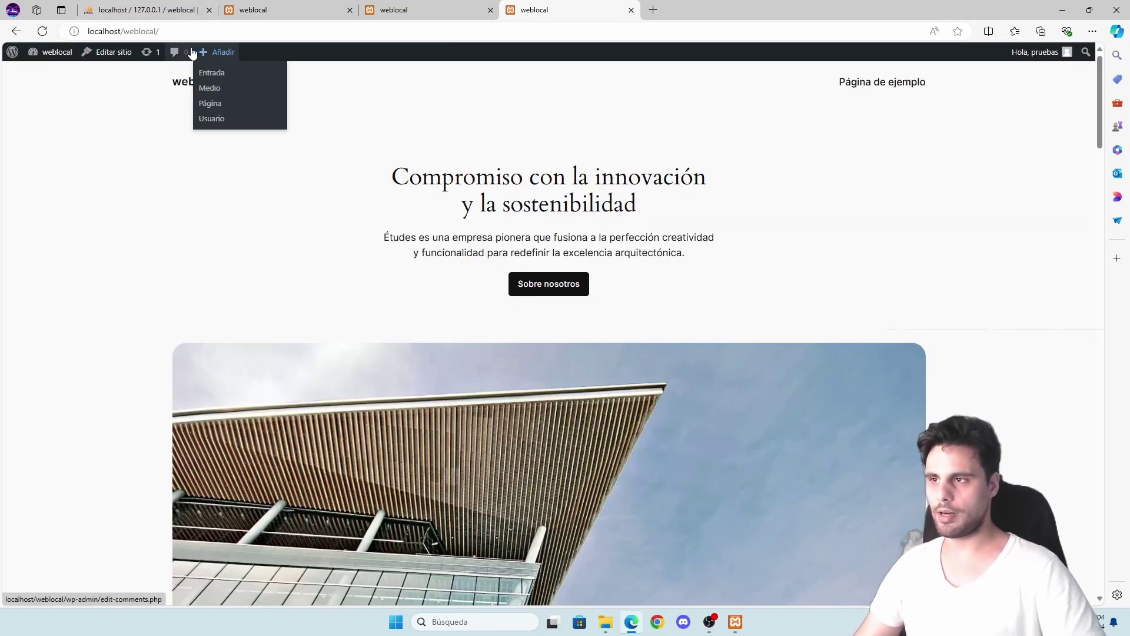
left_click(173, 31)
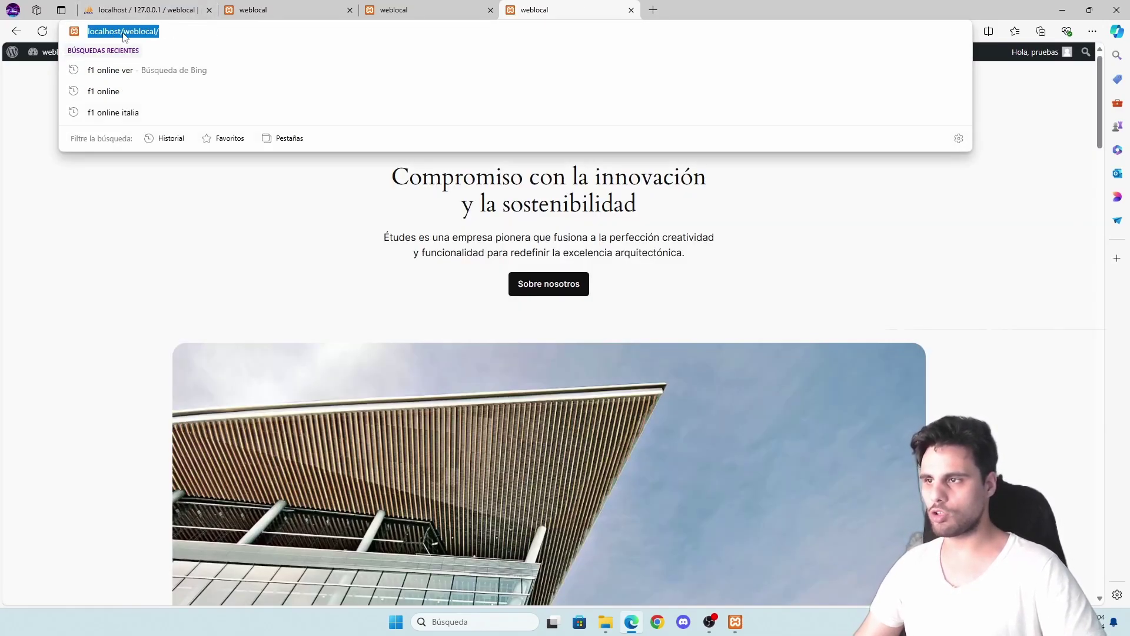
left_click(162, 32)
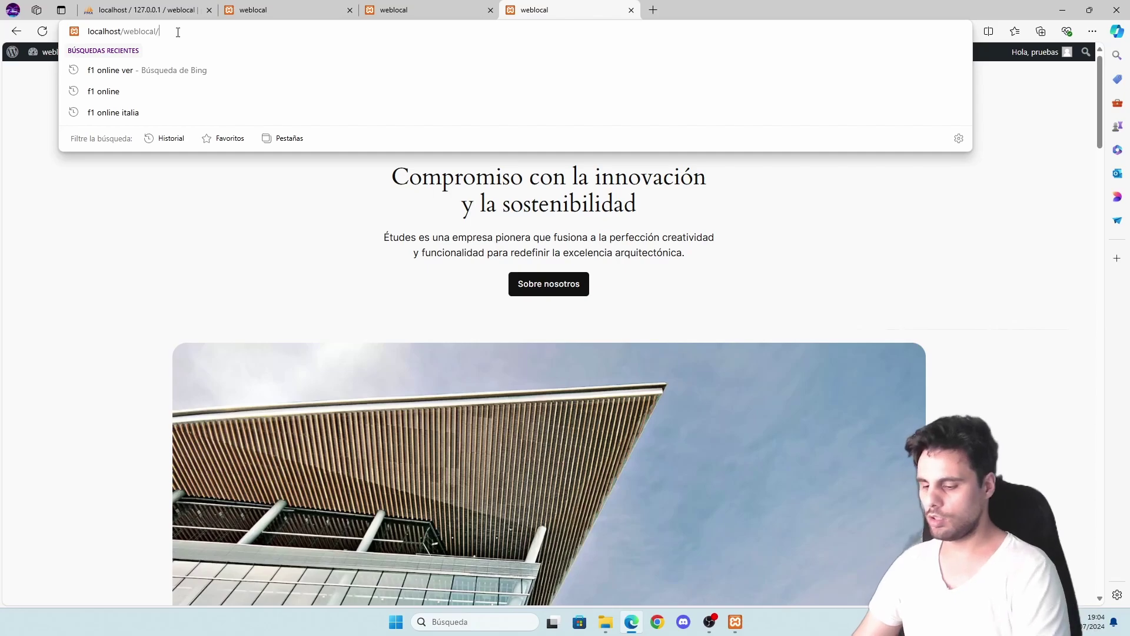
type("wp-admin")
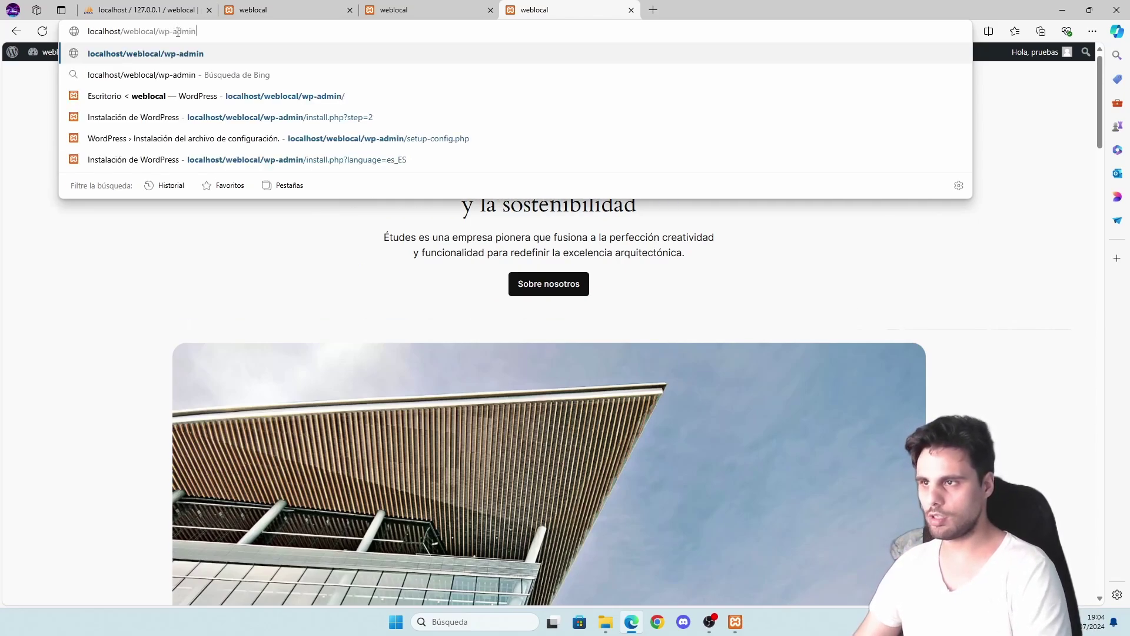
key("Return")
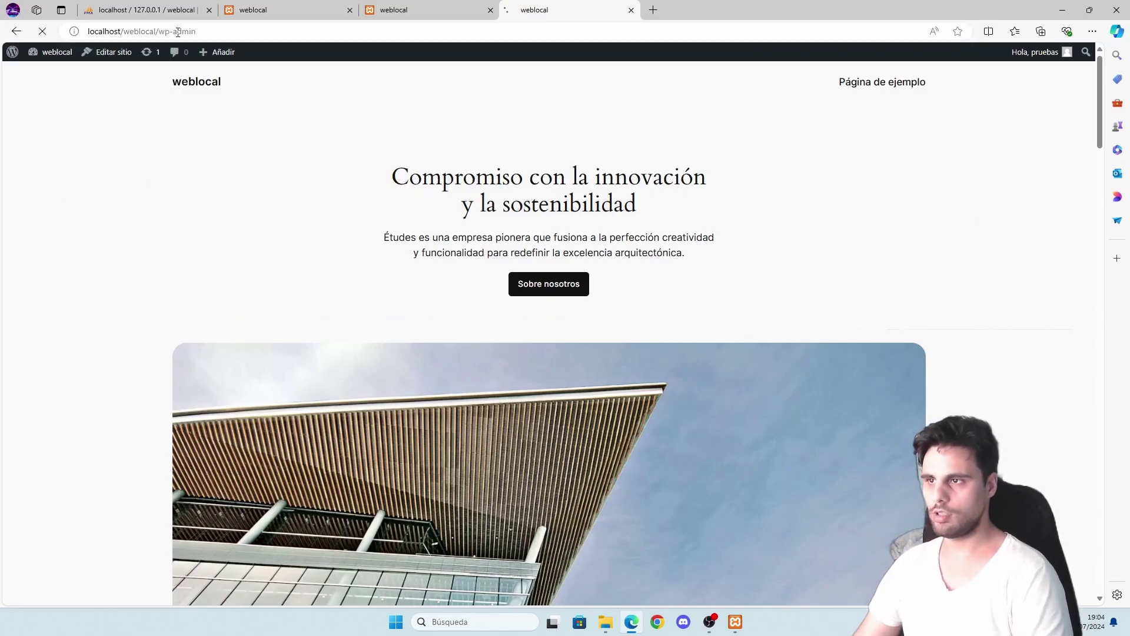